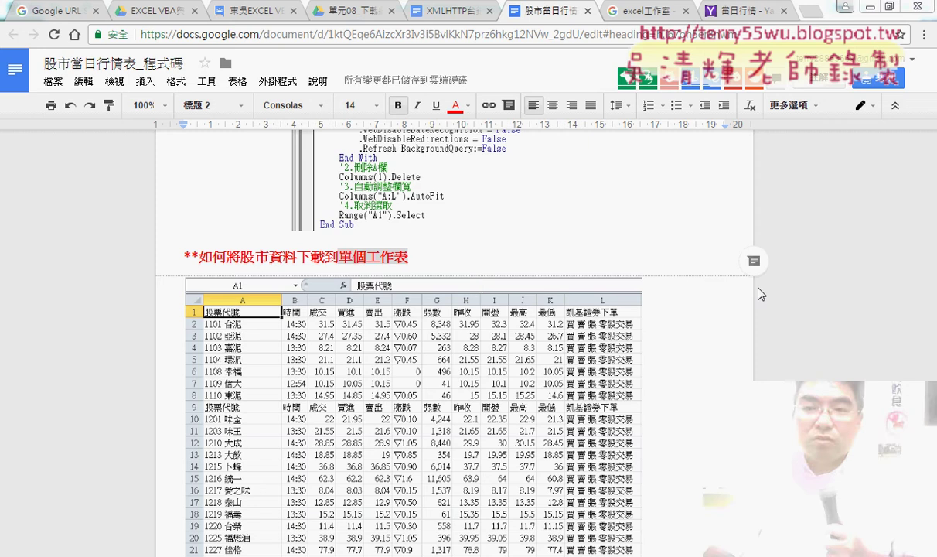
Step: Scroll the Google Docs notes up and highlight the 進度狀態列 heading
{"action": "scroll", "coordinate": [714, 378], "scroll_direction": "down", "scroll_amount": 1}
{"action": "left_click", "coordinate": [714, 378]}
{"action": "scroll", "coordinate": [714, 378], "scroll_direction": "down", "scroll_amount": 10}
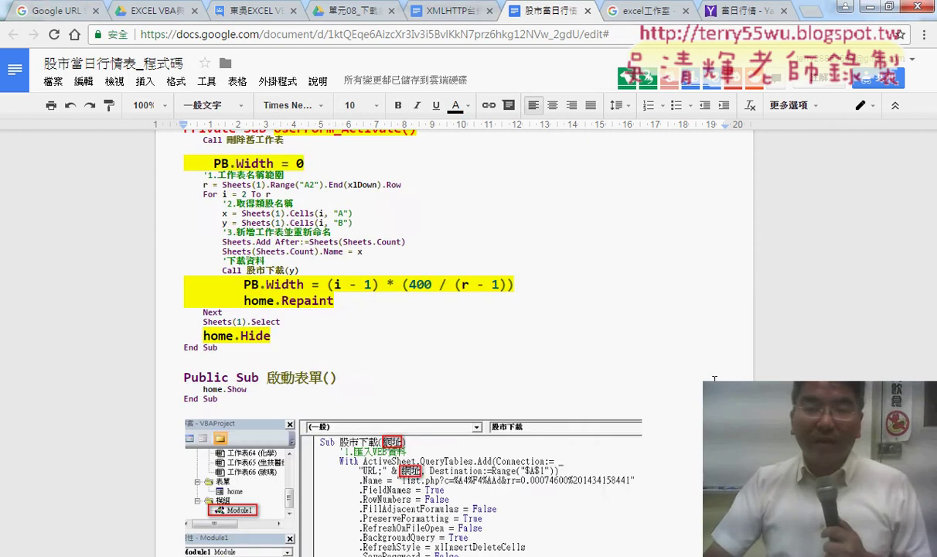
{"action": "scroll", "coordinate": [714, 378], "scroll_direction": "up", "scroll_amount": 2}
{"action": "scroll", "coordinate": [714, 378], "scroll_direction": "up", "scroll_amount": 1}
{"action": "scroll", "coordinate": [714, 378], "scroll_direction": "up", "scroll_amount": 1}
{"action": "scroll", "coordinate": [714, 378], "scroll_direction": "up", "scroll_amount": 2}
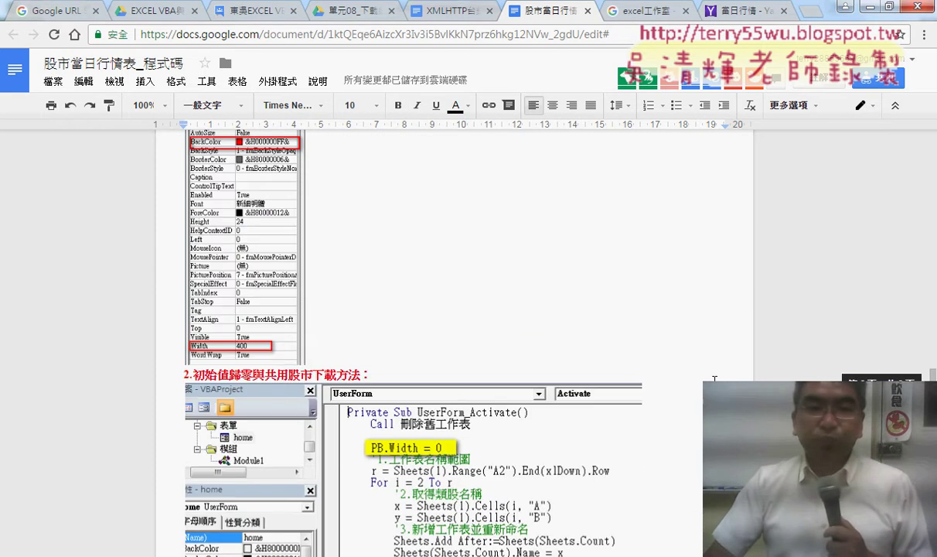
{"action": "scroll", "coordinate": [714, 378], "scroll_direction": "up", "scroll_amount": 2}
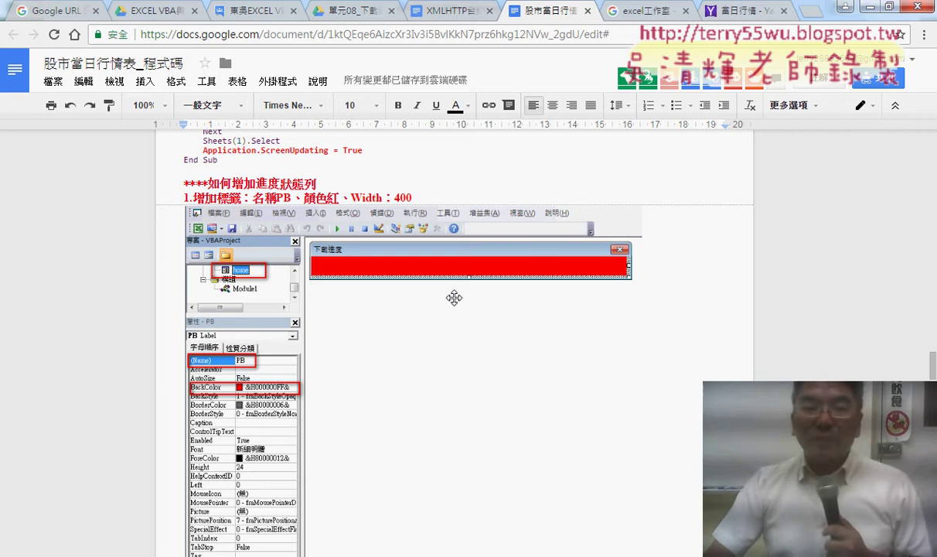
{"action": "left_click_drag", "start_coordinate": [257, 182], "coordinate": [317, 182]}
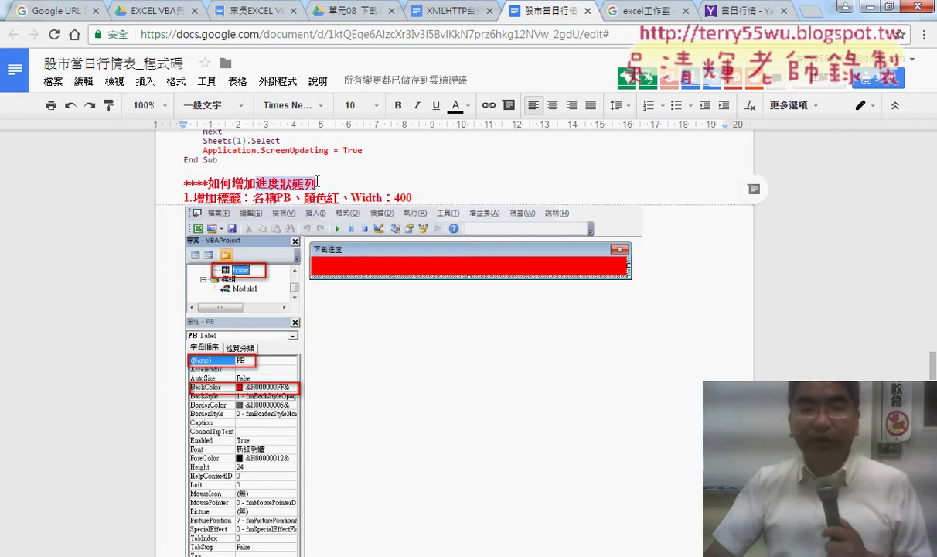
{"action": "left_click", "coordinate": [317, 183]}
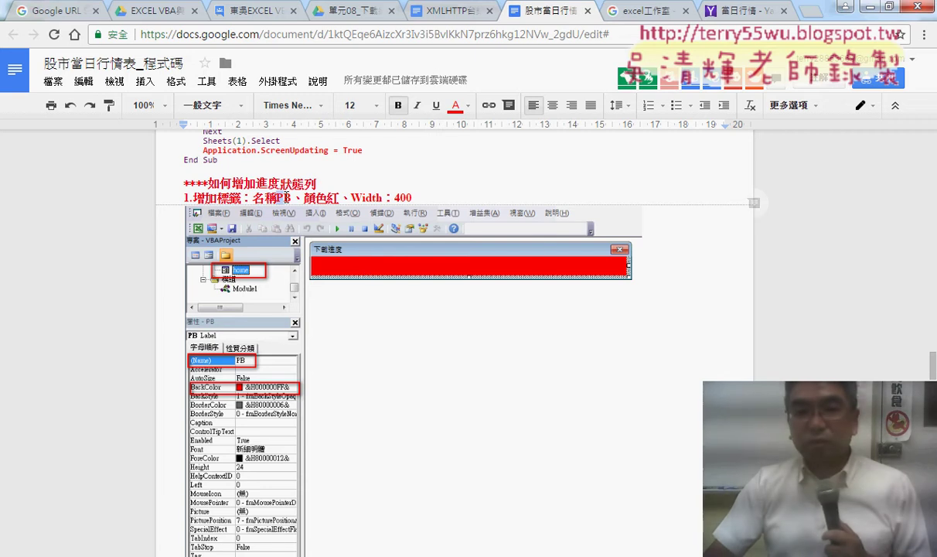
Step: Highlight the PB label name and the UserForm_Activate procedure name in the notes
{"action": "double_click", "coordinate": [283, 197]}
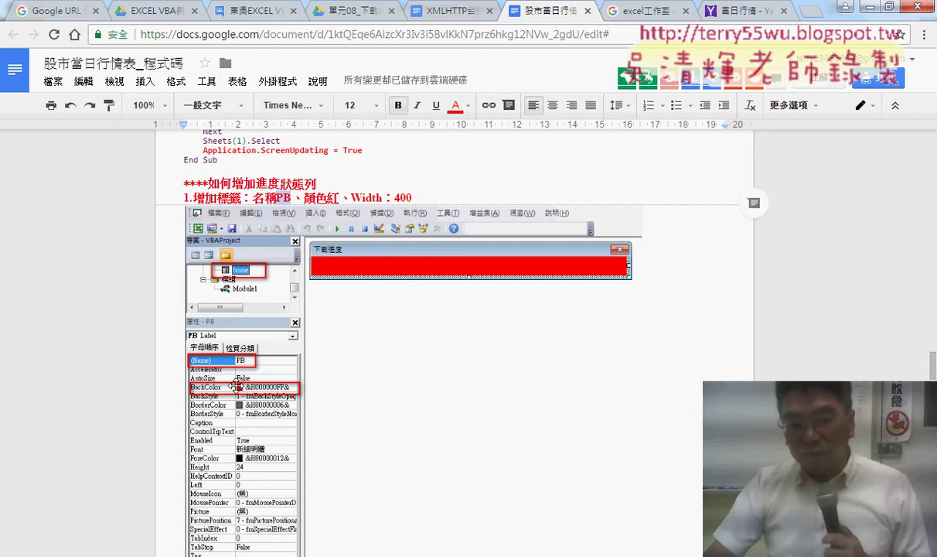
{"action": "scroll", "coordinate": [275, 477], "scroll_direction": "down", "scroll_amount": 2}
{"action": "scroll", "coordinate": [275, 477], "scroll_direction": "down", "scroll_amount": 4}
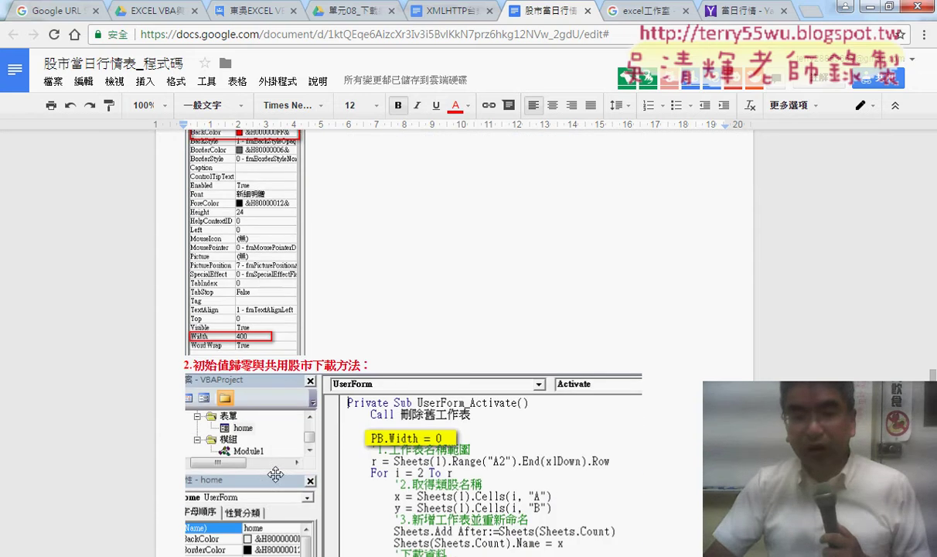
{"action": "scroll", "coordinate": [276, 468], "scroll_direction": "down", "scroll_amount": 3}
{"action": "scroll", "coordinate": [276, 469], "scroll_direction": "down", "scroll_amount": 2}
{"action": "scroll", "coordinate": [276, 468], "scroll_direction": "down", "scroll_amount": 3}
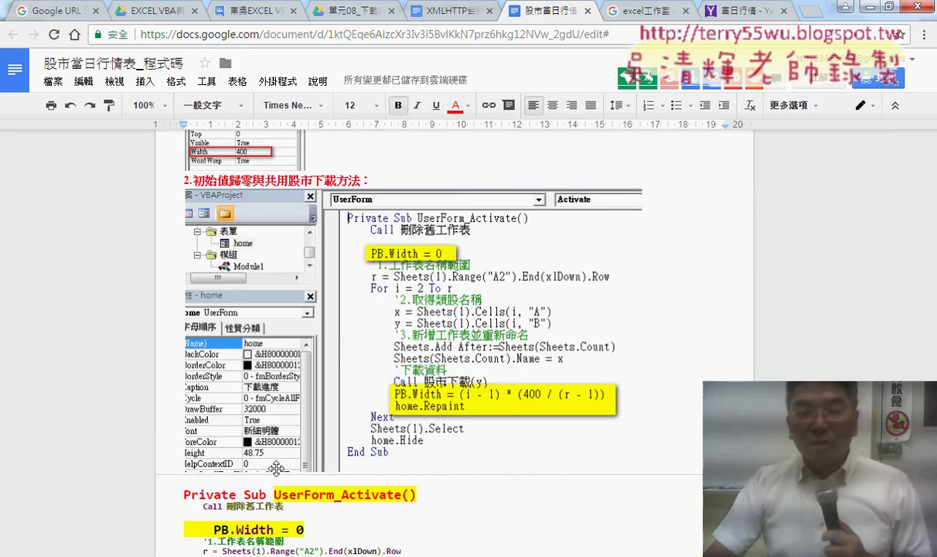
{"action": "scroll", "coordinate": [276, 467], "scroll_direction": "down", "scroll_amount": 5}
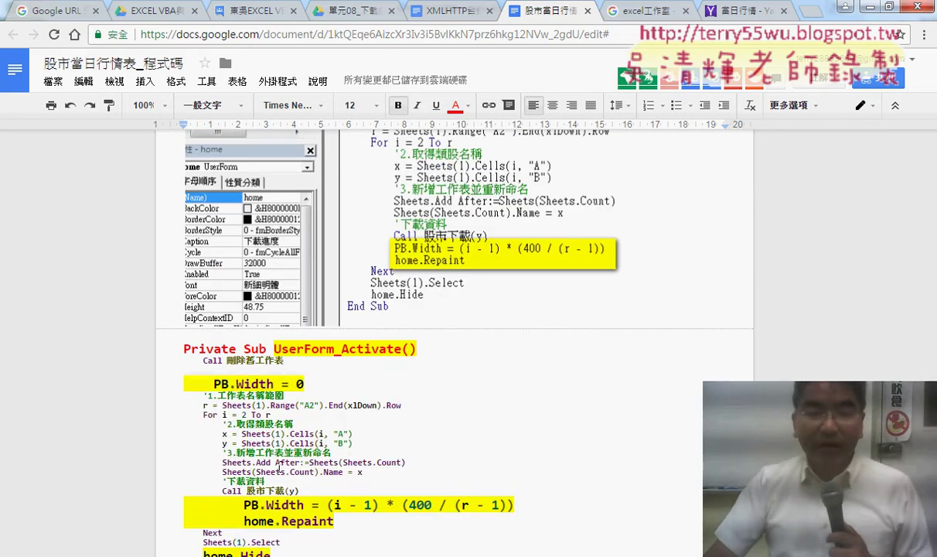
{"action": "scroll", "coordinate": [277, 309], "scroll_direction": "down", "scroll_amount": 2}
{"action": "left_click_drag", "start_coordinate": [276, 274], "coordinate": [392, 277]}
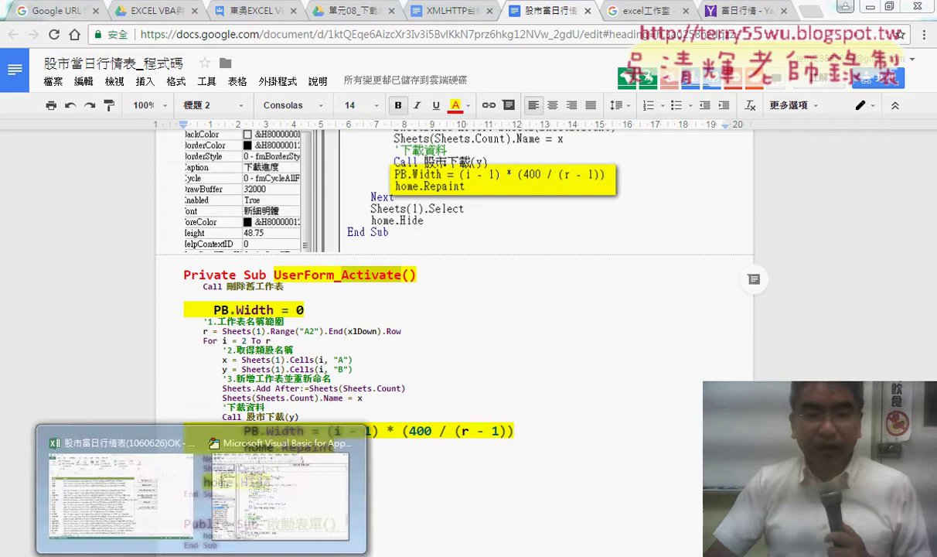
Step: In the VBA editor, open the home form and view its code with F7
{"action": "left_click", "coordinate": [279, 491]}
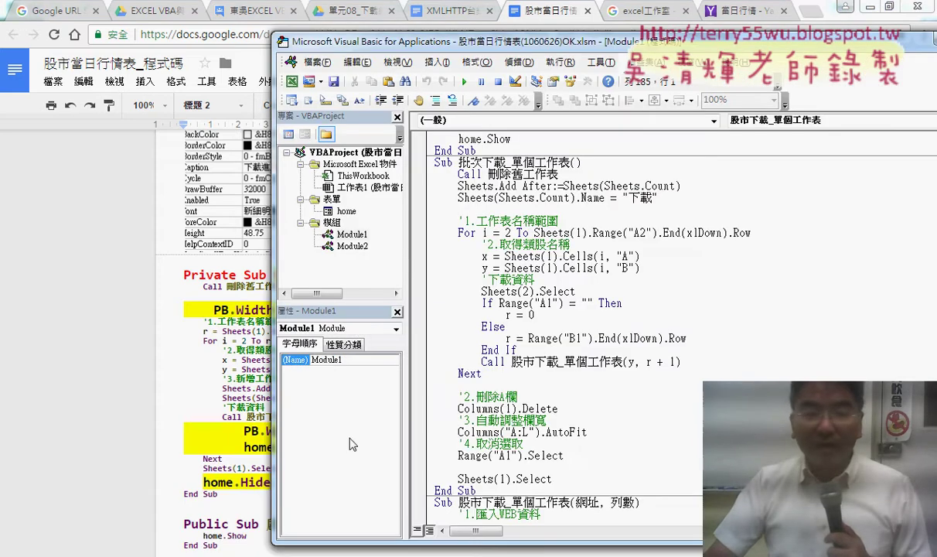
{"action": "double_click", "coordinate": [349, 212]}
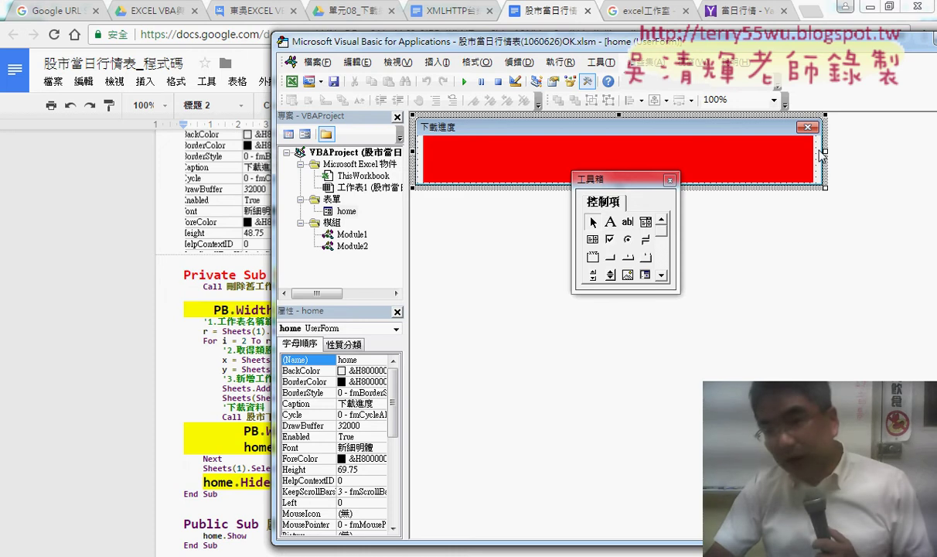
{"action": "key", "text": "F7"}
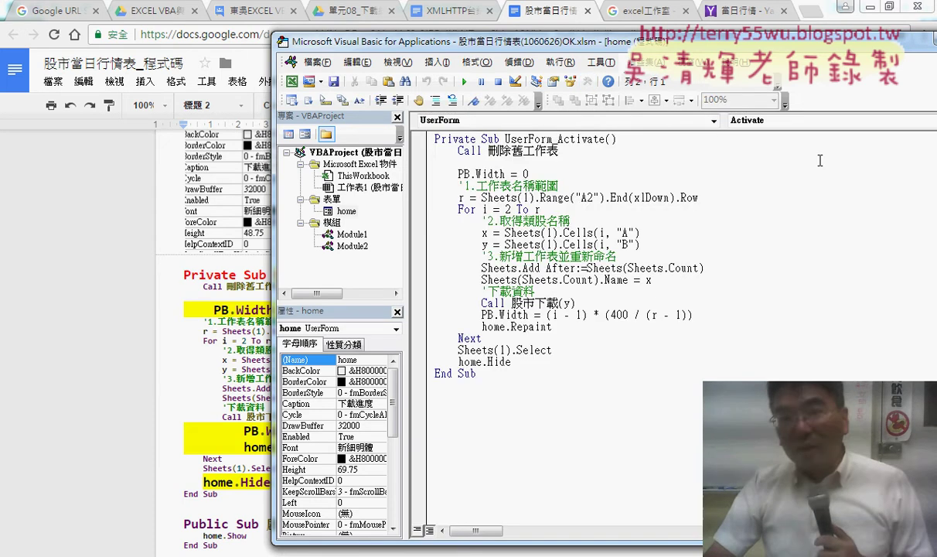
{"action": "left_click_drag", "start_coordinate": [542, 41], "coordinate": [333, 34]}
Step: Return to the Activate event and delete the empty UserForm_Click stub
{"action": "left_click", "coordinate": [553, 113]}
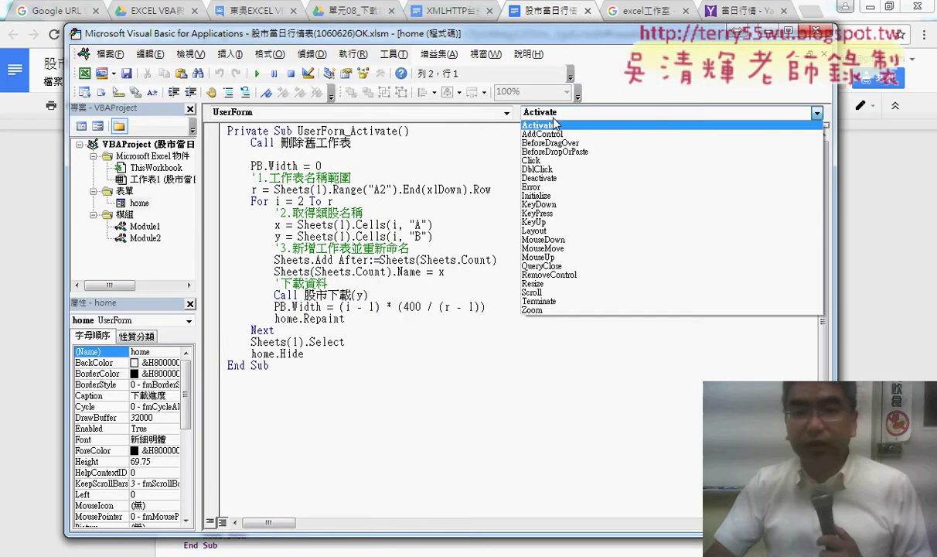
{"action": "left_click", "coordinate": [556, 160]}
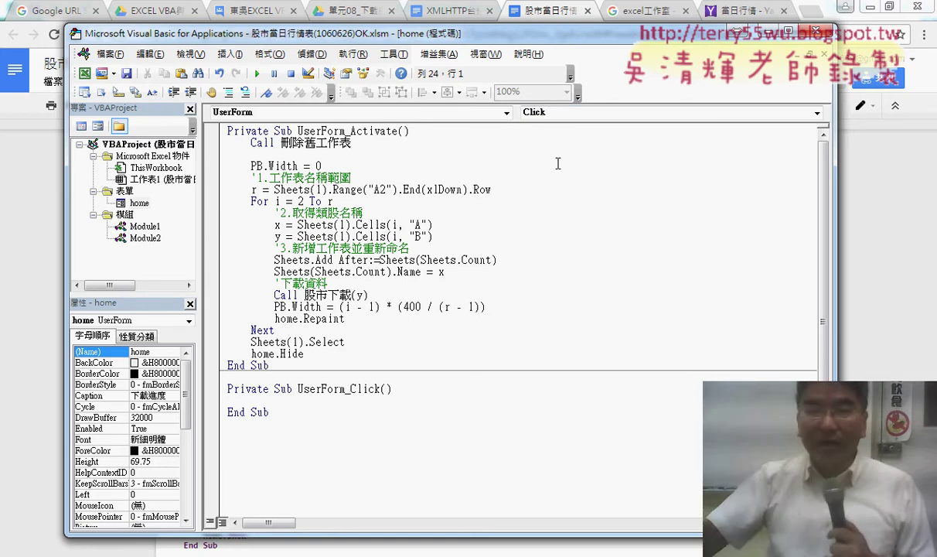
{"action": "left_click", "coordinate": [541, 114]}
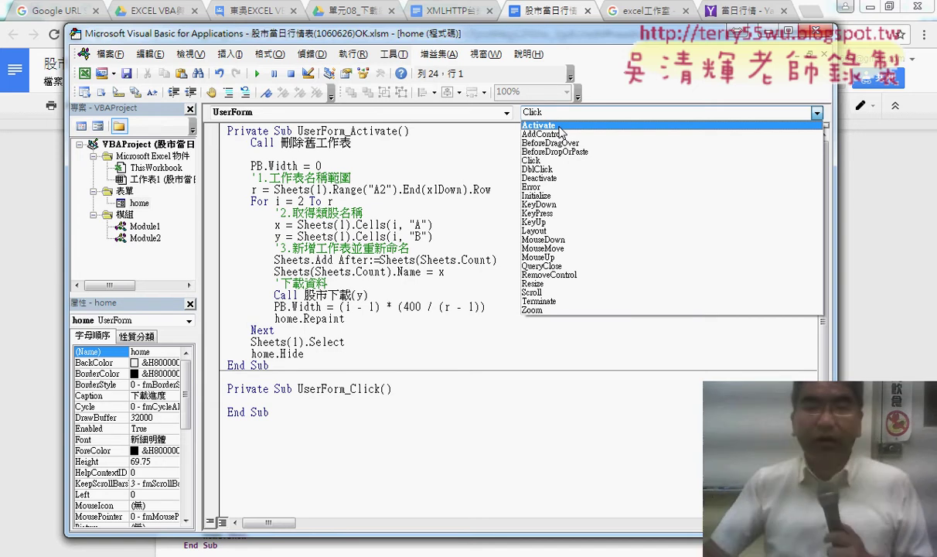
{"action": "left_click", "coordinate": [538, 125]}
{"action": "left_click_drag", "start_coordinate": [323, 420], "coordinate": [226, 384]}
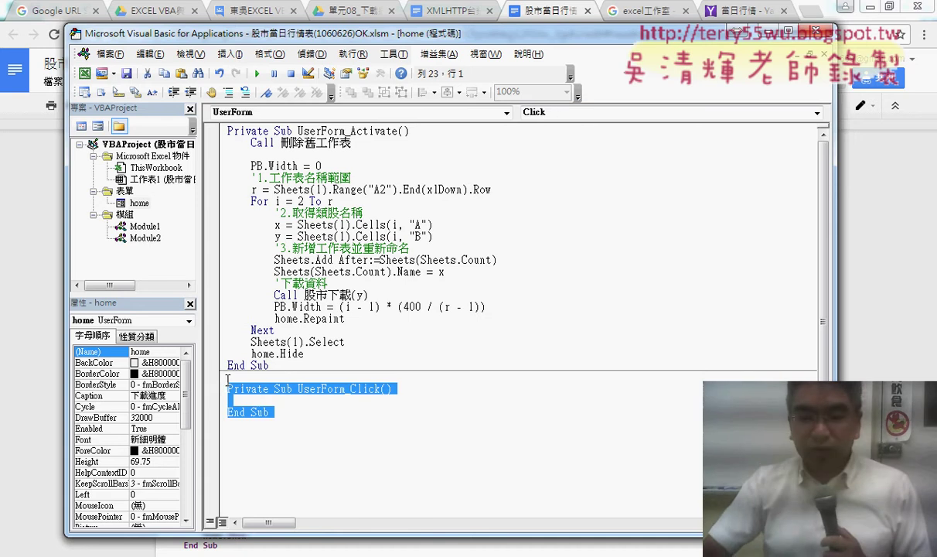
{"action": "key", "text": "Delete"}
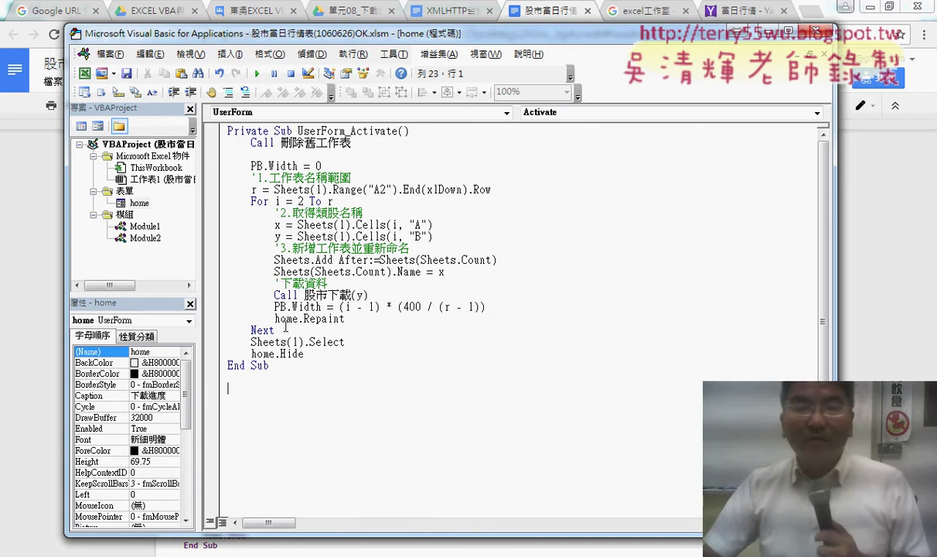
{"action": "mouse_move", "coordinate": [284, 328]}
{"action": "left_mouse_down"}
{"action": "mouse_move", "coordinate": [508, 344]}
{"action": "mouse_move", "coordinate": [418, 162]}
{"action": "left_mouse_up"}
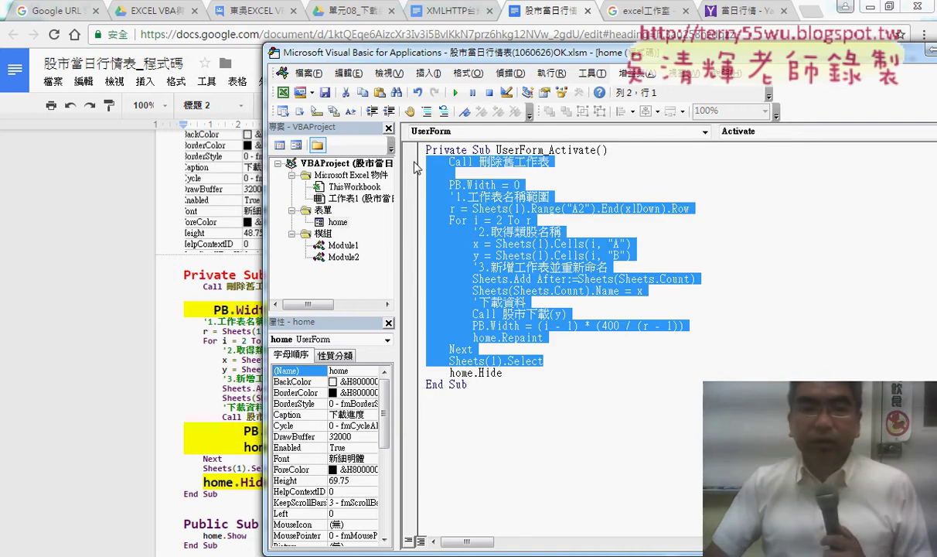
{"action": "left_click_drag", "start_coordinate": [382, 58], "coordinate": [262, 50]}
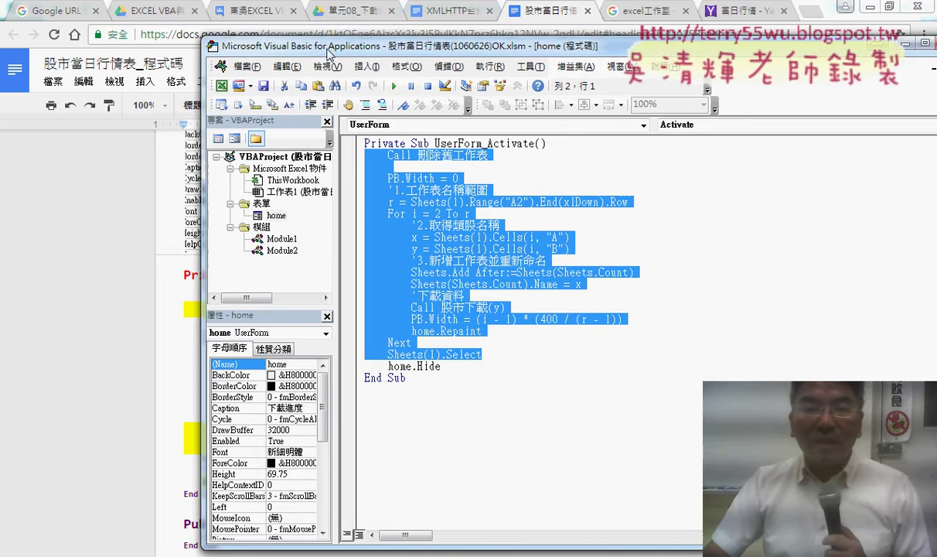
{"action": "double_click", "coordinate": [228, 238]}
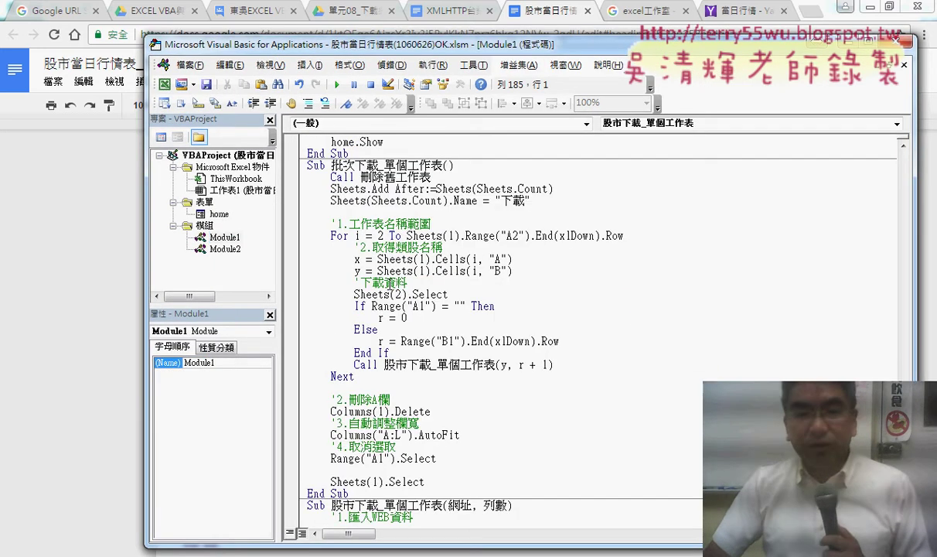
{"action": "scroll", "coordinate": [415, 280], "scroll_direction": "up", "scroll_amount": 4}
{"action": "scroll", "coordinate": [415, 280], "scroll_direction": "up", "scroll_amount": 5}
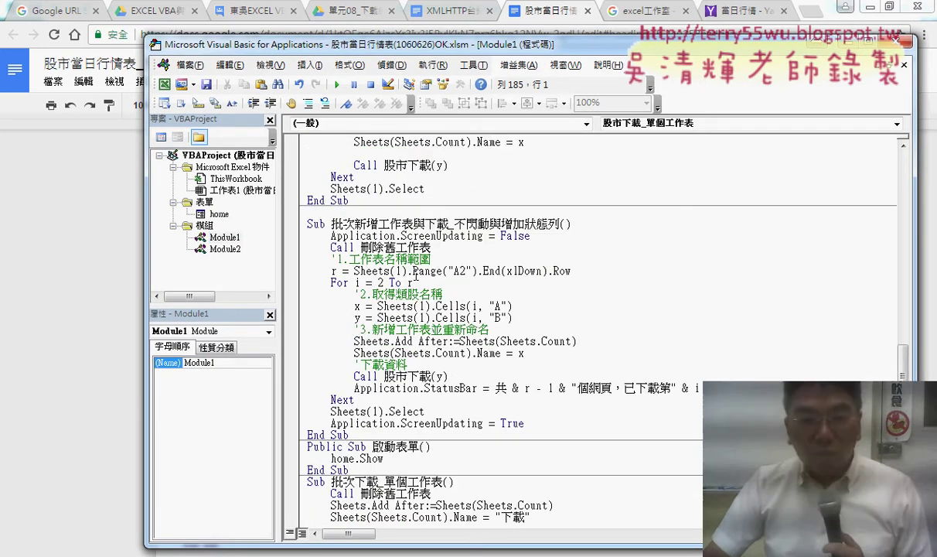
{"action": "scroll", "coordinate": [415, 278], "scroll_direction": "up", "scroll_amount": 3}
{"action": "scroll", "coordinate": [456, 234], "scroll_direction": "up", "scroll_amount": 1}
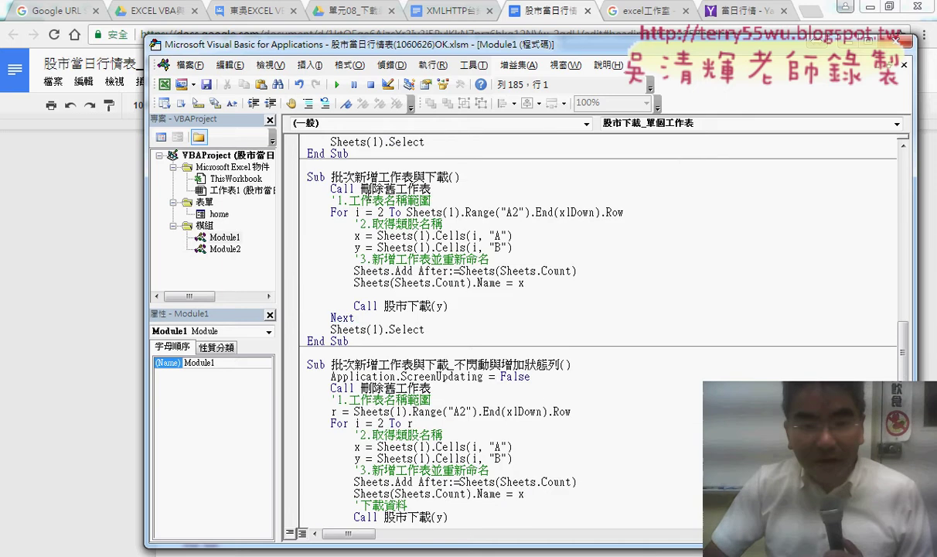
{"action": "left_click", "coordinate": [378, 177]}
{"action": "left_click_drag", "start_coordinate": [425, 329], "coordinate": [304, 188]}
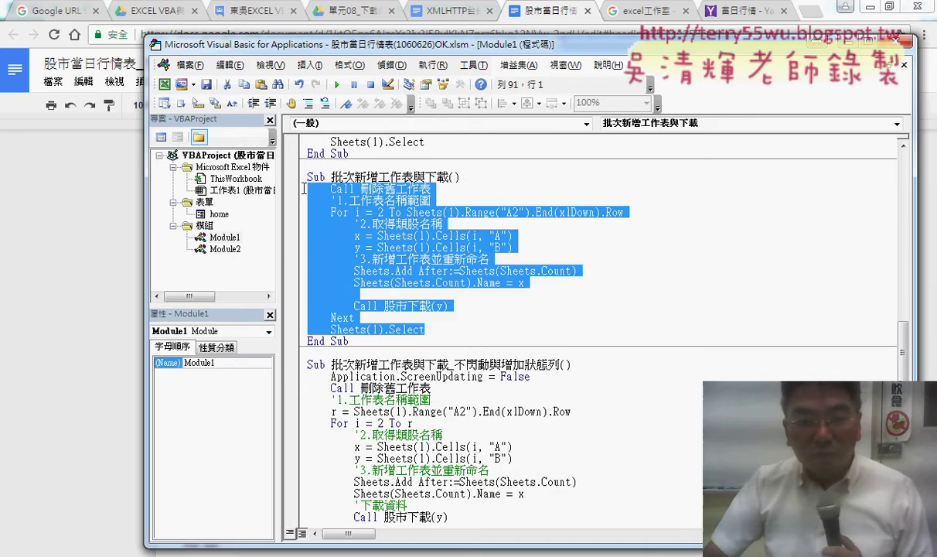
{"action": "double_click", "coordinate": [217, 216]}
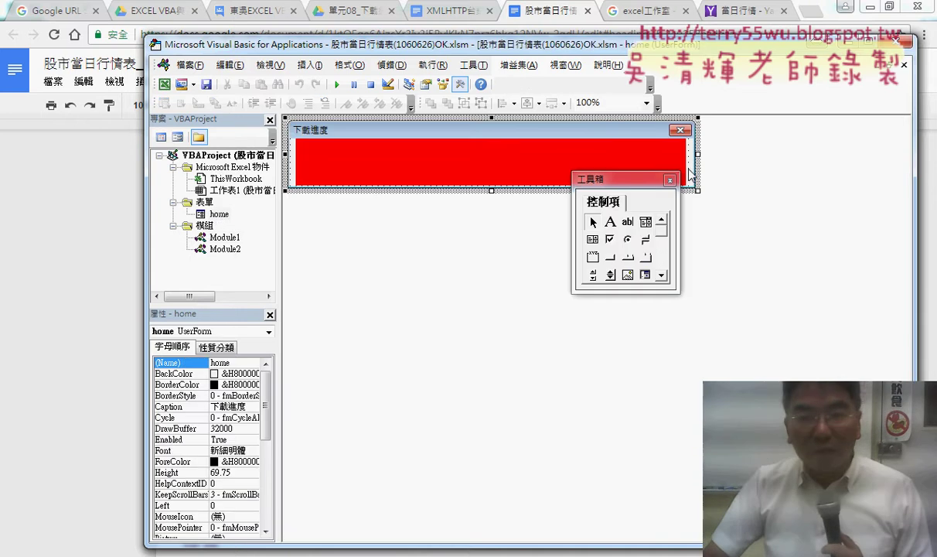
{"action": "key", "text": "F7"}
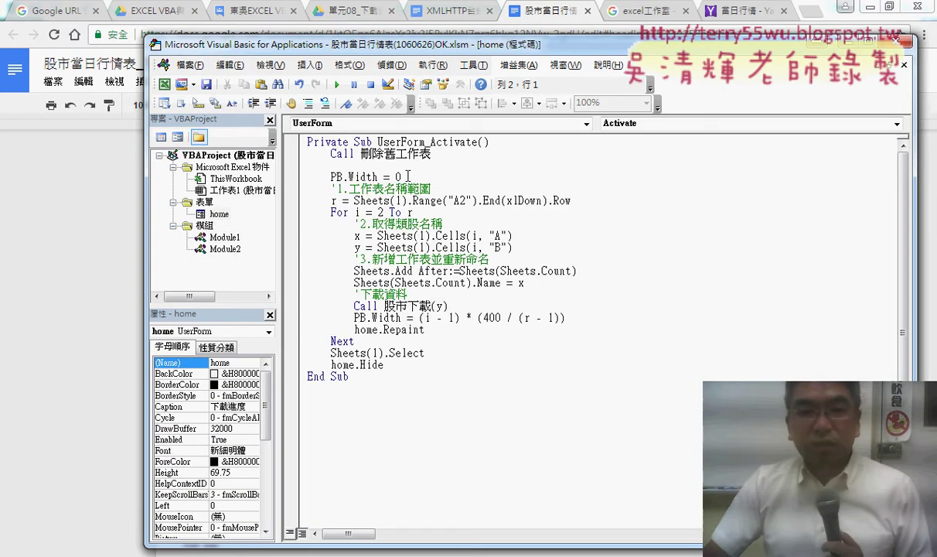
Step: Move the PB.Width = 0 line above Call 刪除舊工作表 and tidy the blank lines
{"action": "left_click_drag", "start_coordinate": [408, 176], "coordinate": [317, 179]}
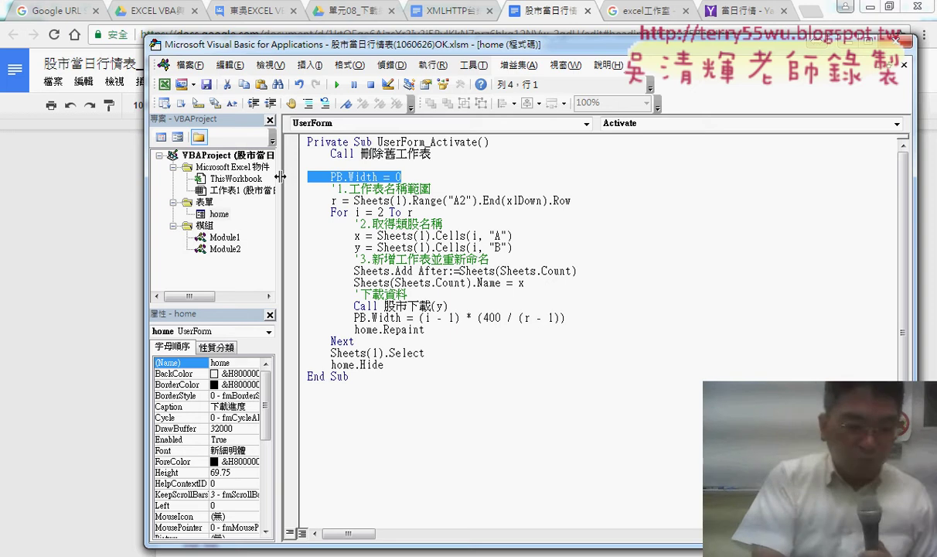
{"action": "mouse_move", "coordinate": [402, 184]}
{"action": "left_mouse_down"}
{"action": "mouse_move", "coordinate": [313, 172]}
{"action": "mouse_move", "coordinate": [379, 182]}
{"action": "left_mouse_up"}
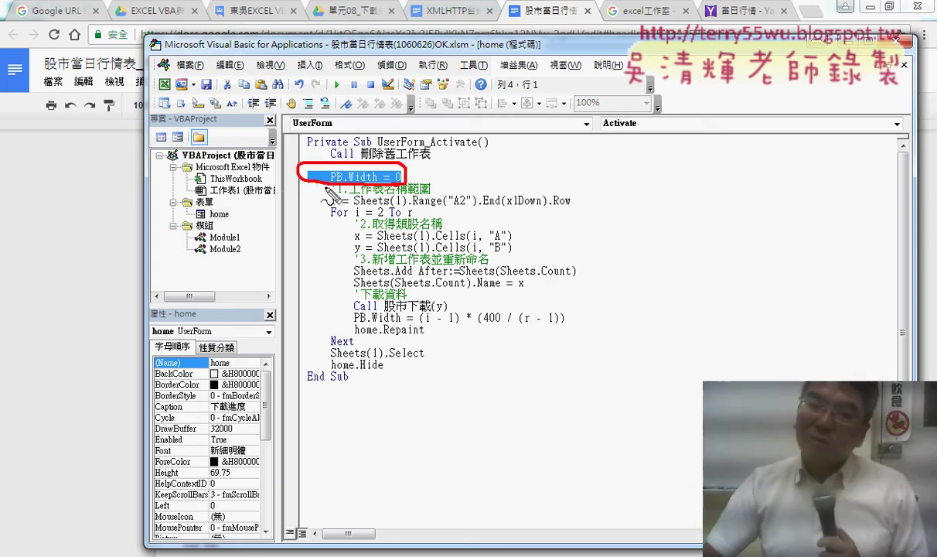
{"action": "key", "text": "Escape"}
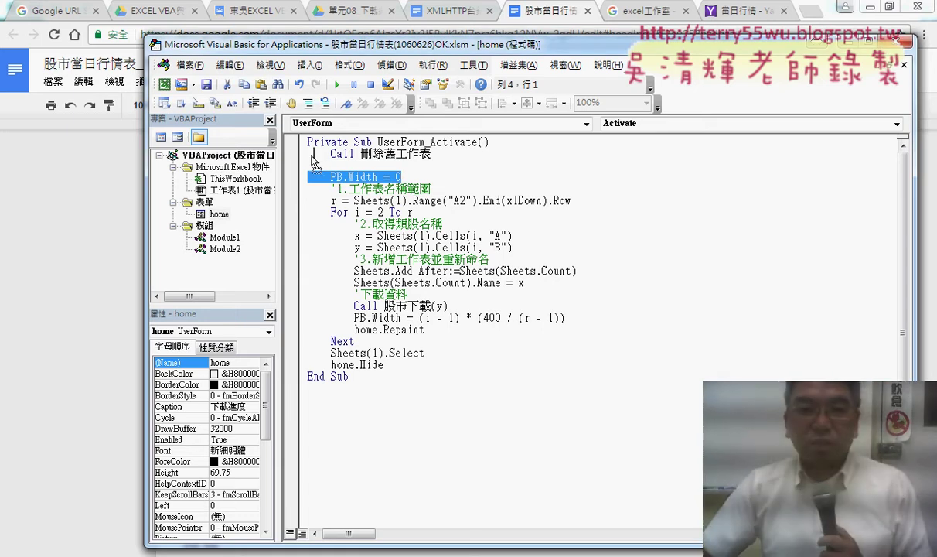
{"action": "left_click_drag", "start_coordinate": [317, 176], "coordinate": [330, 154]}
{"action": "key", "text": "Return"}
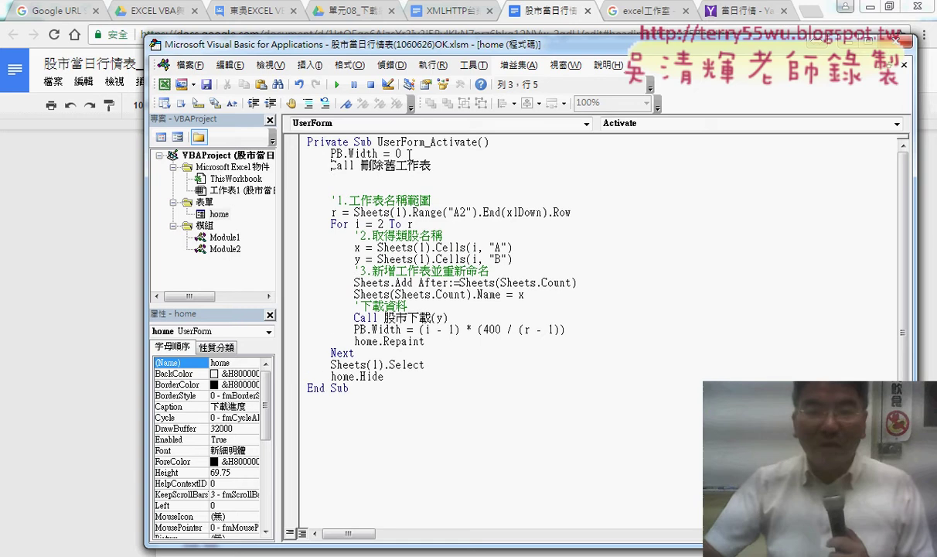
{"action": "key", "text": "Return"}
{"action": "key", "text": "End"}
{"action": "key", "text": "Delete"}
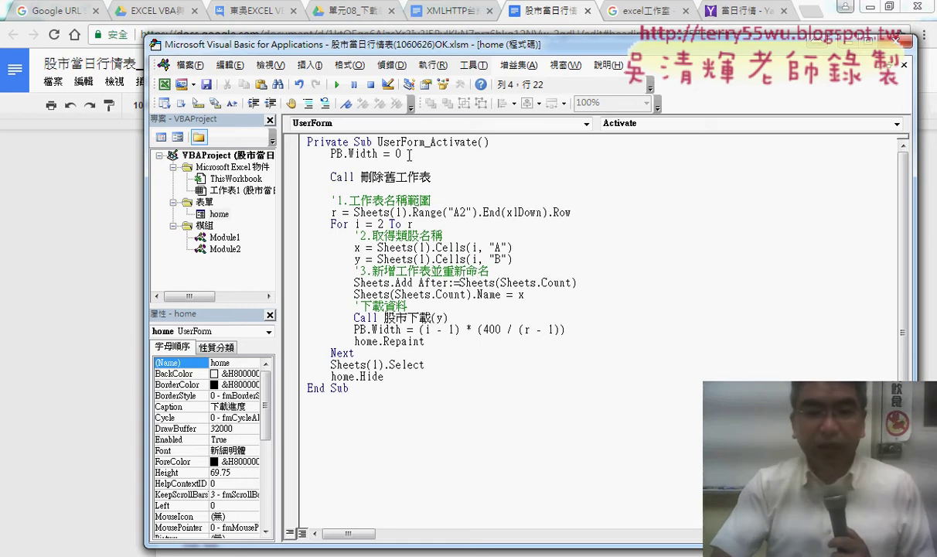
{"action": "key", "text": "Delete"}
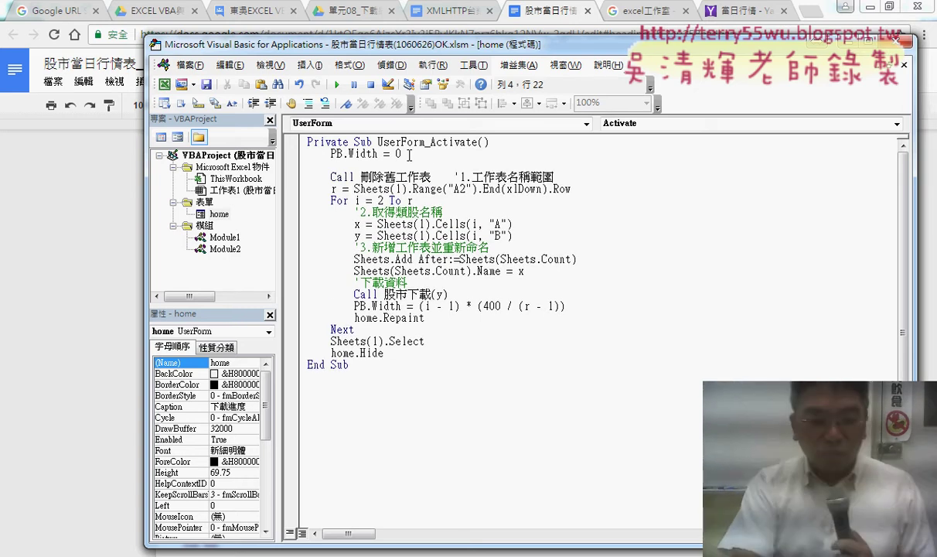
{"action": "key", "text": "ctrl+z"}
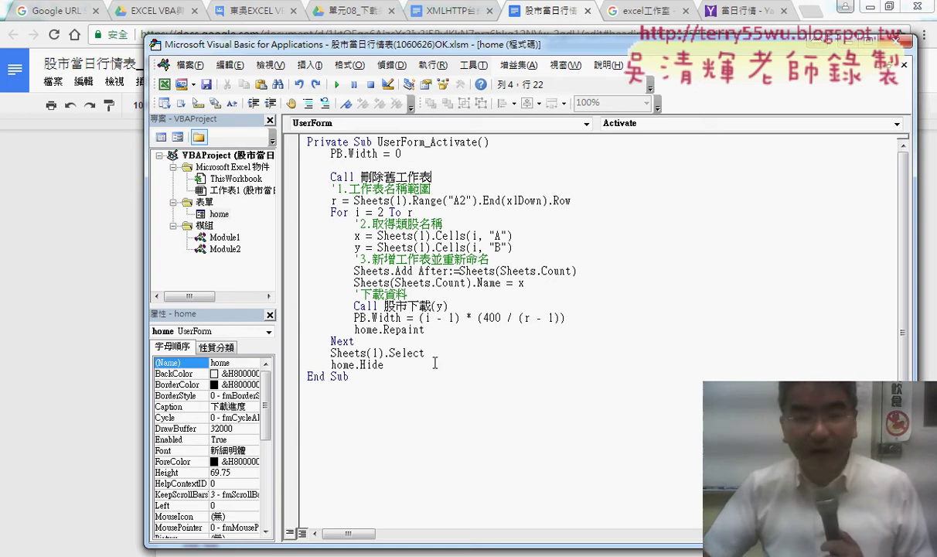
Step: Add a blank line after Sheets(1).Select, then highlight the PB.Width = 0 and home.Hide lines
{"action": "left_click", "coordinate": [445, 351]}
{"action": "key", "text": "Return"}
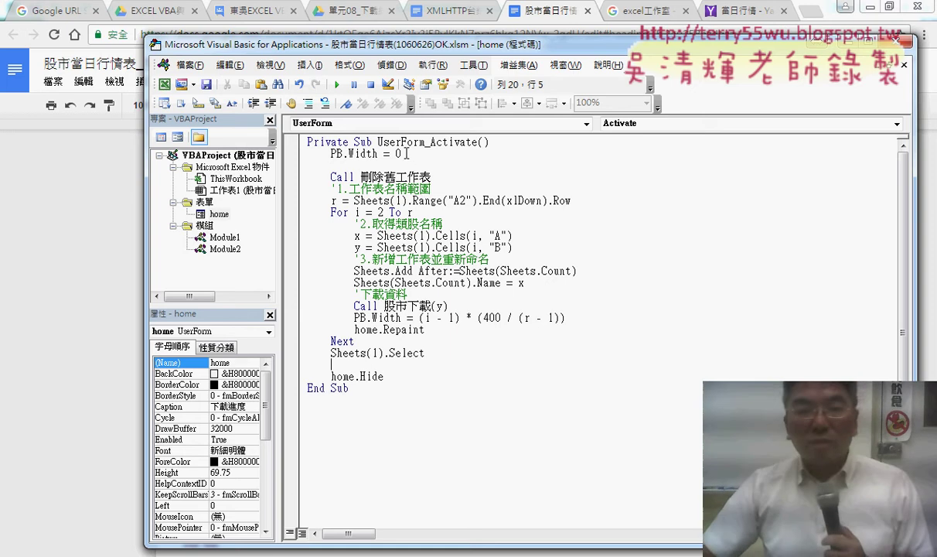
{"action": "left_click_drag", "start_coordinate": [403, 153], "coordinate": [331, 156]}
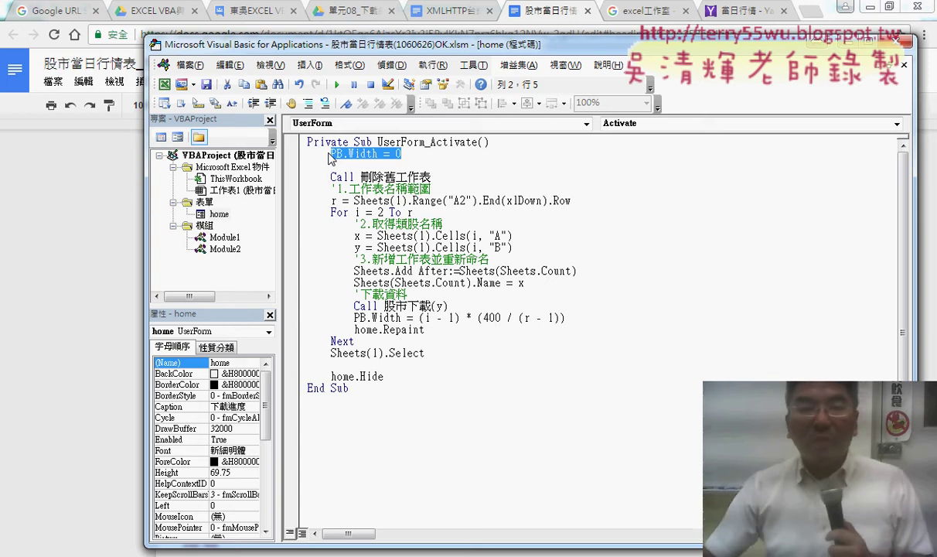
{"action": "left_click_drag", "start_coordinate": [392, 376], "coordinate": [330, 376]}
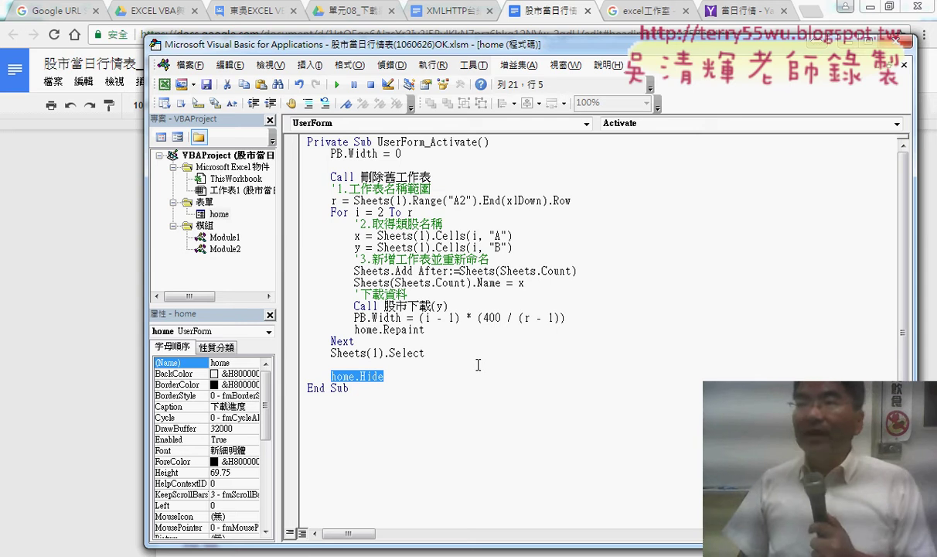
Step: Open Module1 and scroll to the end of the 股市下載_單個工作表 procedure
{"action": "double_click", "coordinate": [231, 240]}
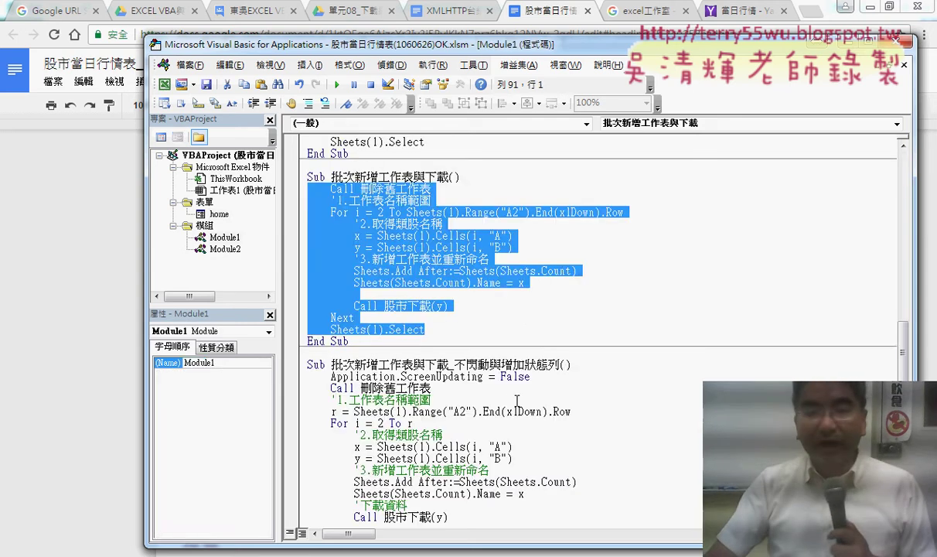
{"action": "scroll", "coordinate": [517, 400], "scroll_direction": "down", "scroll_amount": 7}
{"action": "scroll", "coordinate": [517, 399], "scroll_direction": "down", "scroll_amount": 6}
{"action": "scroll", "coordinate": [516, 400], "scroll_direction": "down", "scroll_amount": 7}
{"action": "scroll", "coordinate": [518, 399], "scroll_direction": "down", "scroll_amount": 1}
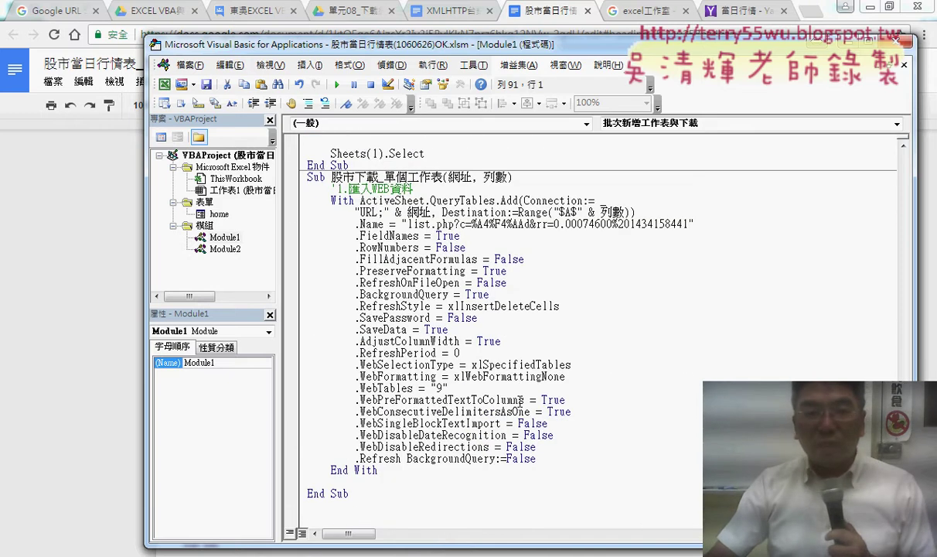
{"action": "left_click", "coordinate": [313, 503]}
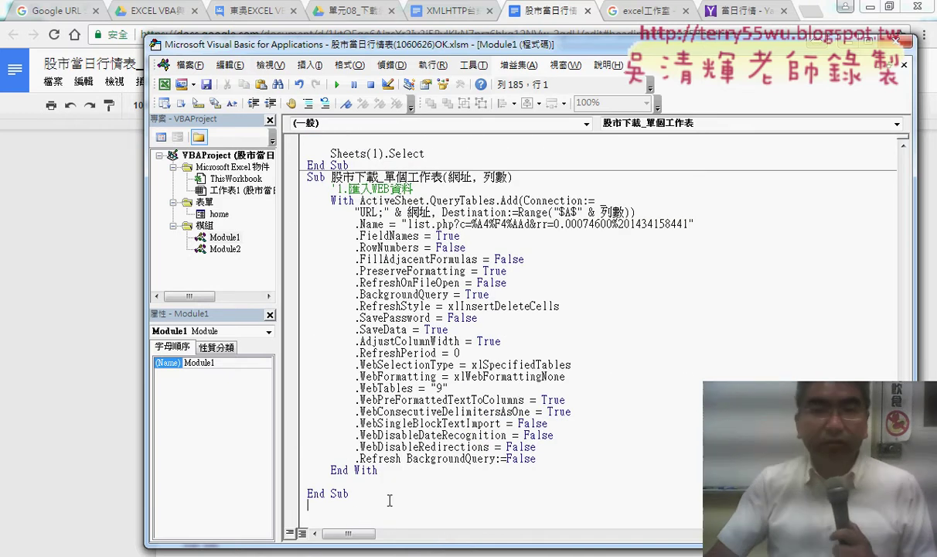
Step: In the Google Docs notes, highlight the 啟動表單 procedure
{"action": "left_click", "coordinate": [535, 10]}
{"action": "scroll", "coordinate": [257, 338], "scroll_direction": "down", "scroll_amount": 2}
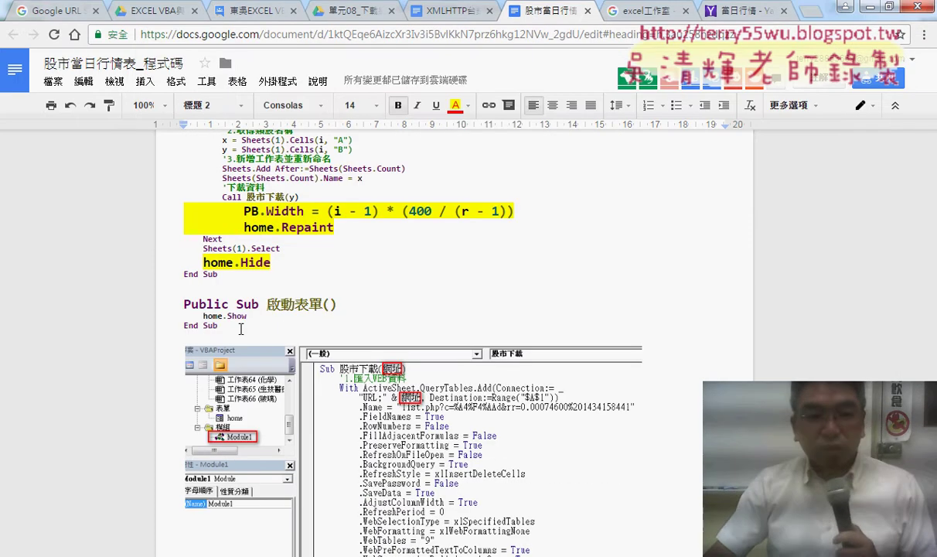
{"action": "left_click_drag", "start_coordinate": [241, 329], "coordinate": [173, 300]}
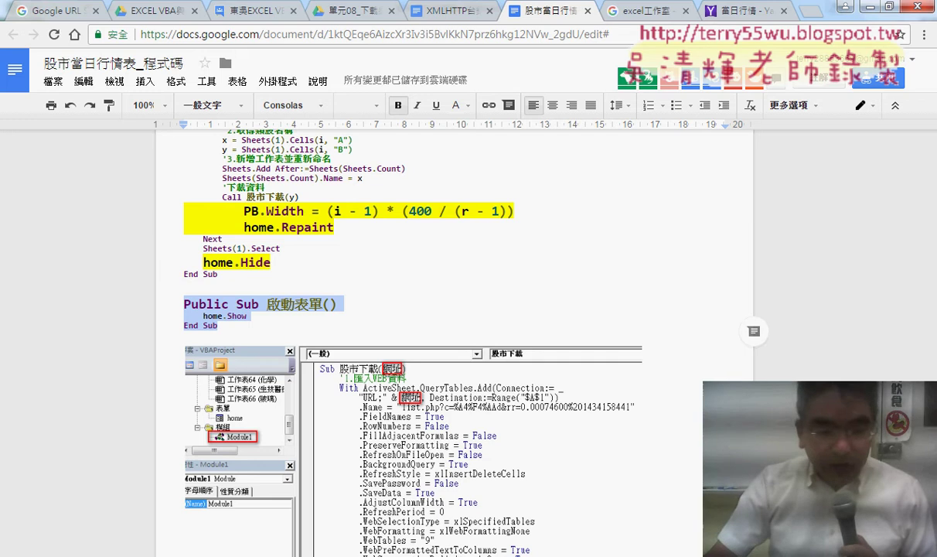
Step: Remove Module2 via 移除 Module2, answering 否(N) to the export prompt
{"action": "left_click", "coordinate": [283, 506]}
{"action": "left_click", "coordinate": [224, 249]}
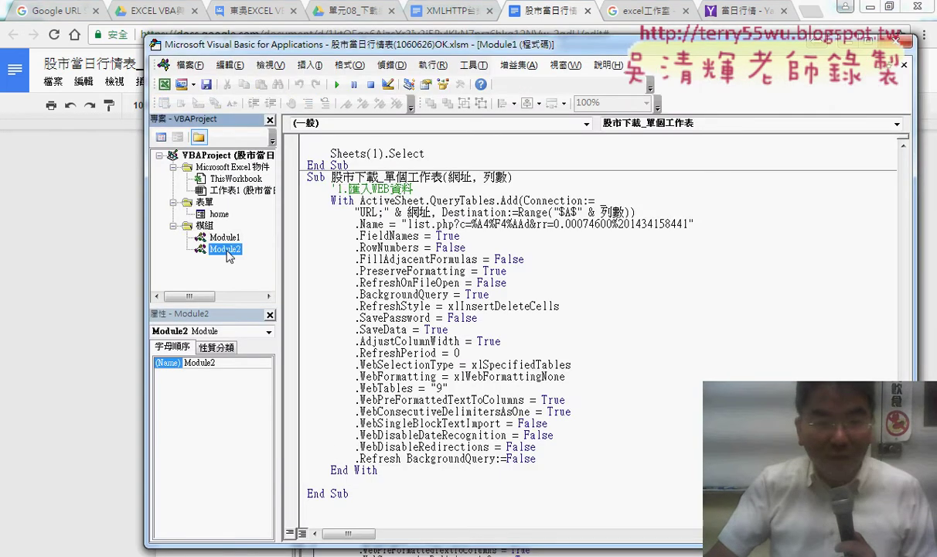
{"action": "double_click", "coordinate": [225, 249]}
{"action": "scroll", "coordinate": [360, 247], "scroll_direction": "down", "scroll_amount": 2}
{"action": "scroll", "coordinate": [400, 277], "scroll_direction": "up", "scroll_amount": 2}
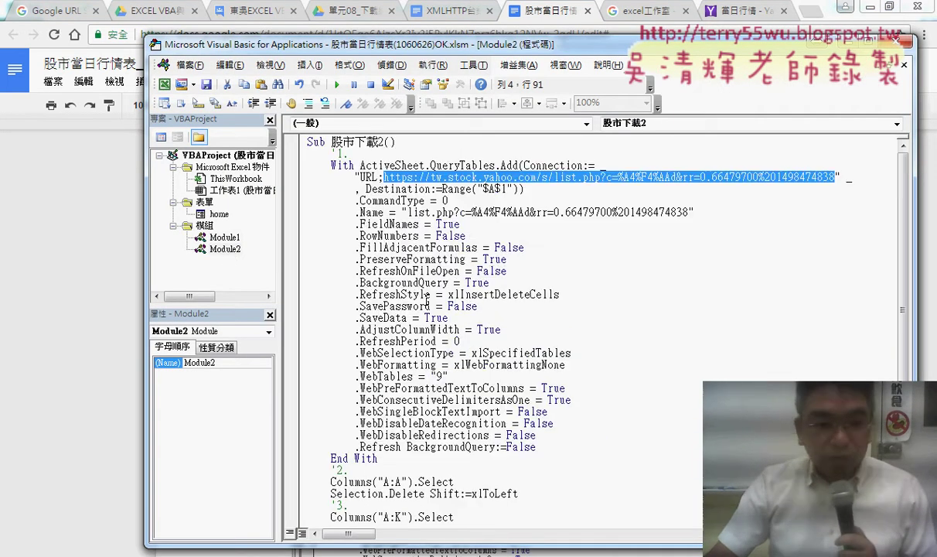
{"action": "right_click", "coordinate": [225, 248]}
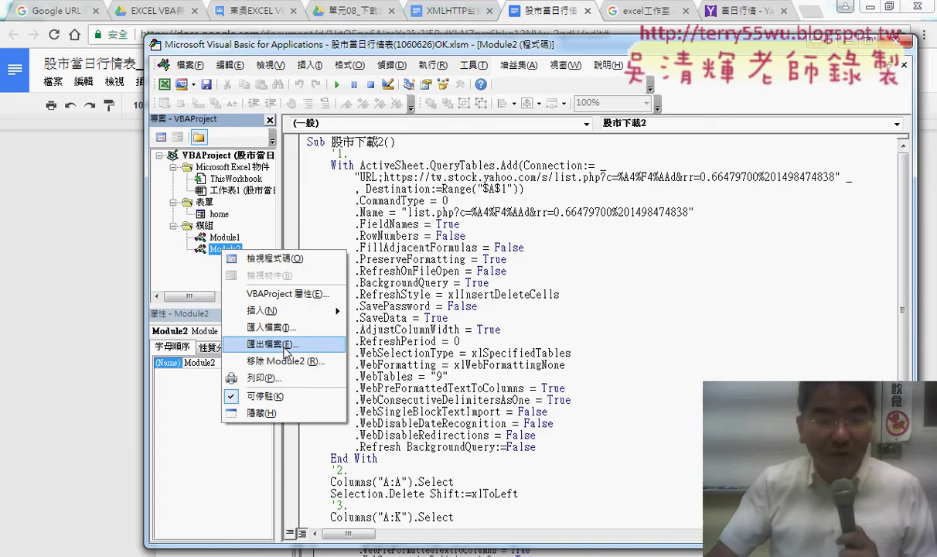
{"action": "left_click", "coordinate": [286, 361]}
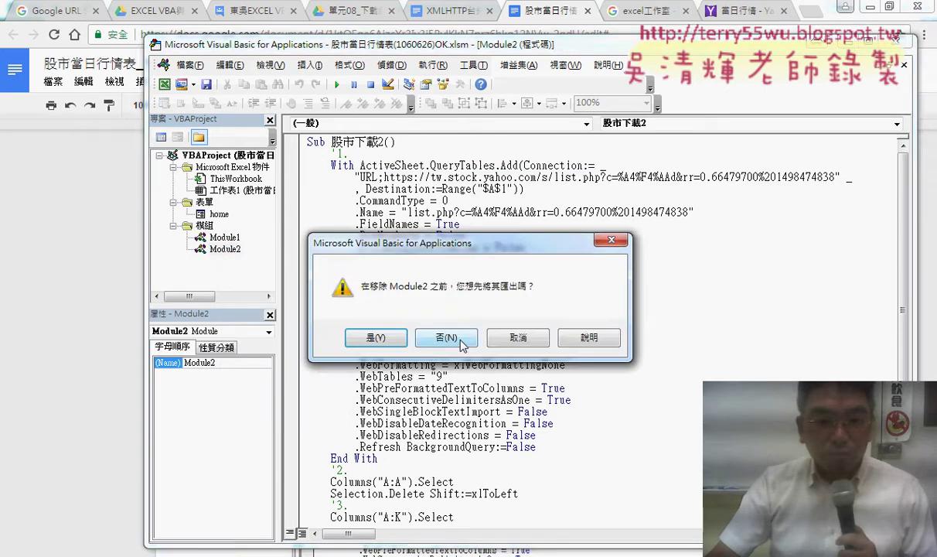
{"action": "left_click", "coordinate": [460, 343]}
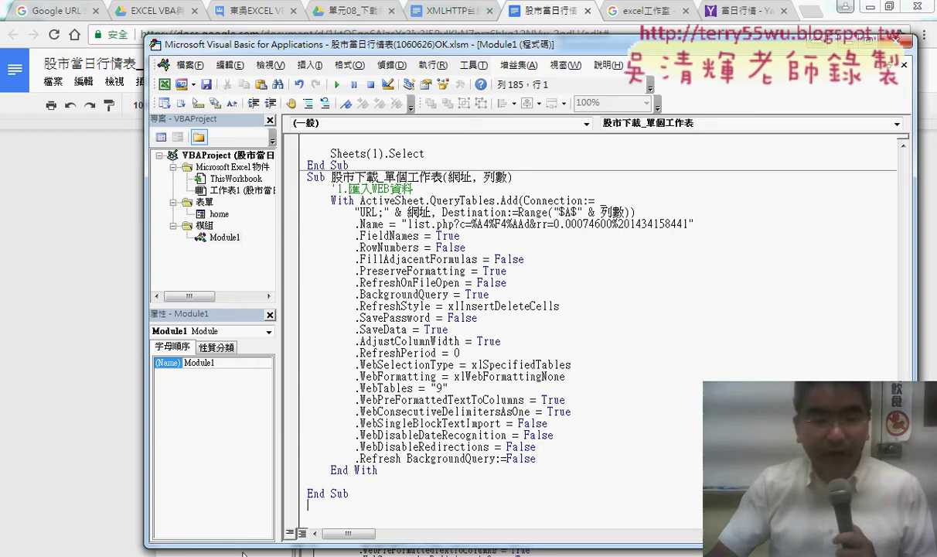
Step: Open the 啟動表單 button's assigned macro code via 指定巨集 > 編輯
{"action": "mouse_move", "coordinate": [242, 554]}
{"action": "left_click", "coordinate": [186, 510]}
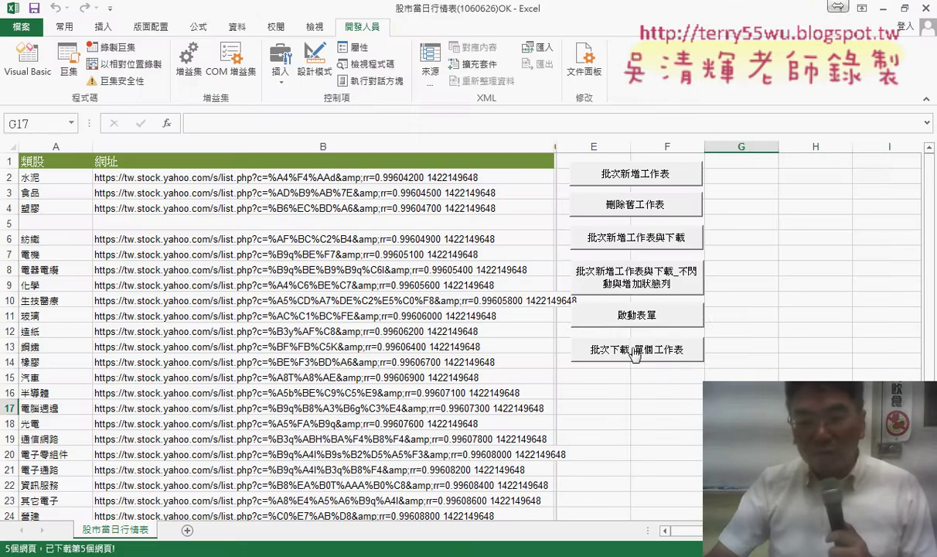
{"action": "right_click", "coordinate": [600, 307]}
{"action": "left_click", "coordinate": [649, 429]}
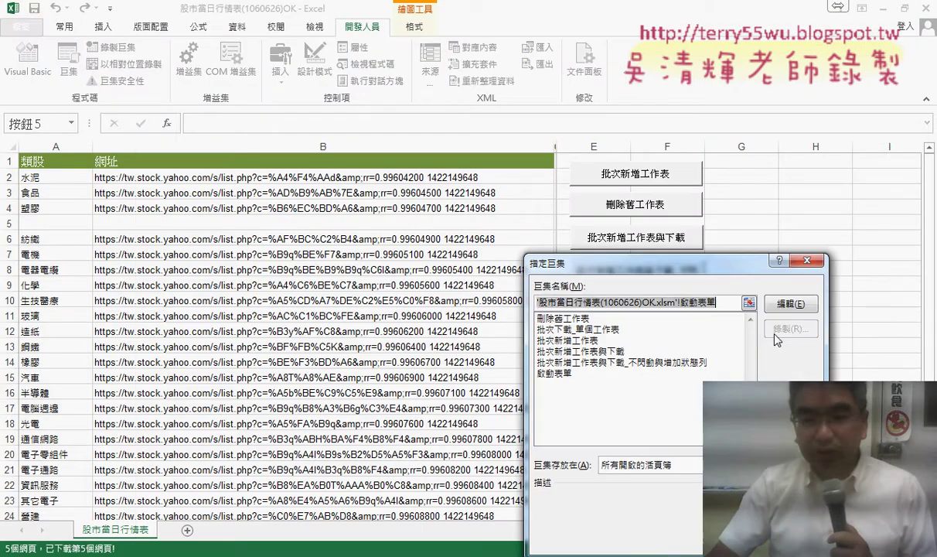
{"action": "left_click", "coordinate": [790, 303]}
{"action": "scroll", "coordinate": [467, 199], "scroll_direction": "up", "scroll_amount": 2}
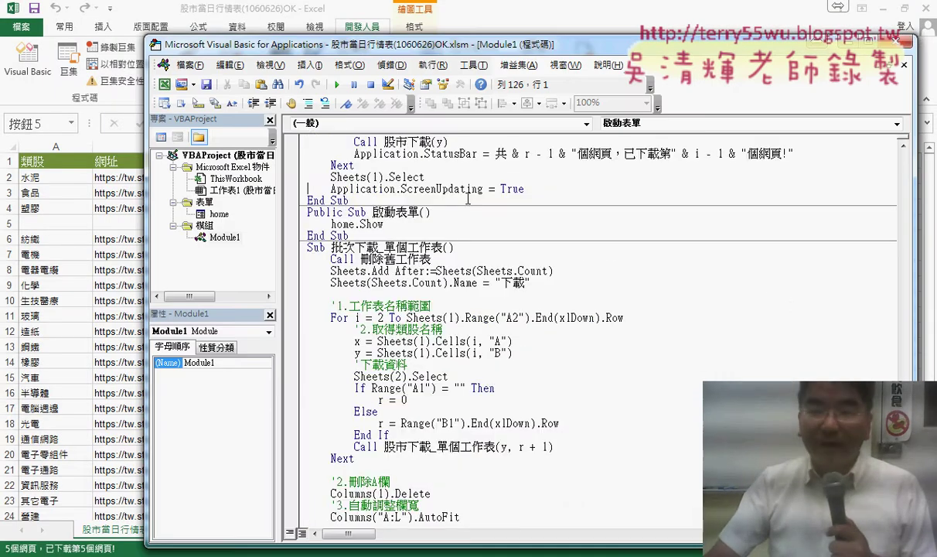
{"action": "scroll", "coordinate": [468, 199], "scroll_direction": "down", "scroll_amount": 2}
{"action": "scroll", "coordinate": [470, 202], "scroll_direction": "down", "scroll_amount": 5}
{"action": "scroll", "coordinate": [472, 208], "scroll_direction": "down", "scroll_amount": 4}
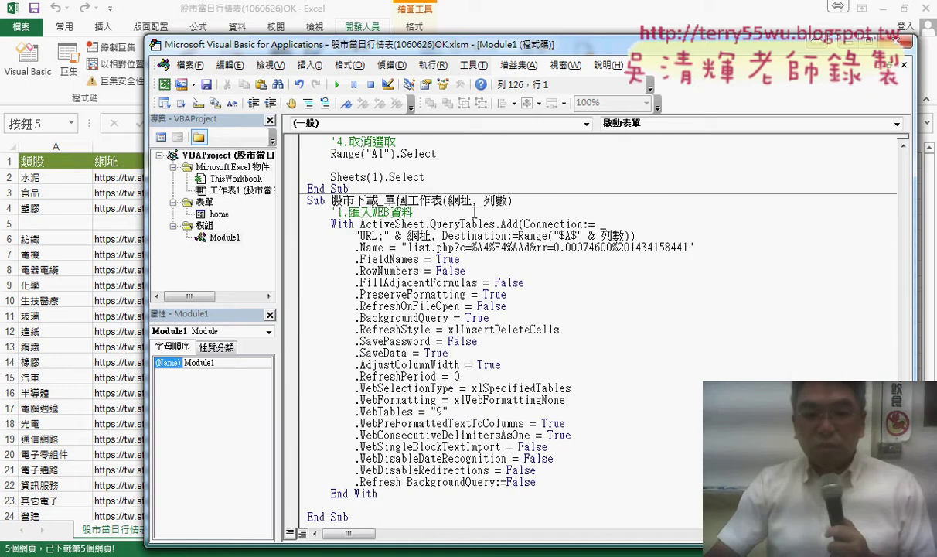
{"action": "scroll", "coordinate": [474, 213], "scroll_direction": "down", "scroll_amount": 1}
{"action": "scroll", "coordinate": [452, 255], "scroll_direction": "up", "scroll_amount": 3}
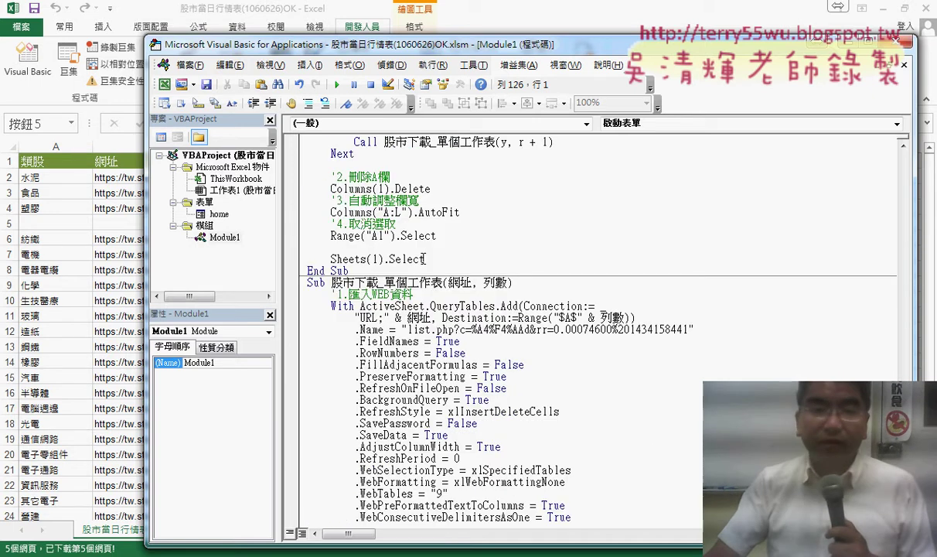
Step: Set a breakpoint on the home form's PB.Width = 0 line and return to Excel
{"action": "double_click", "coordinate": [216, 213]}
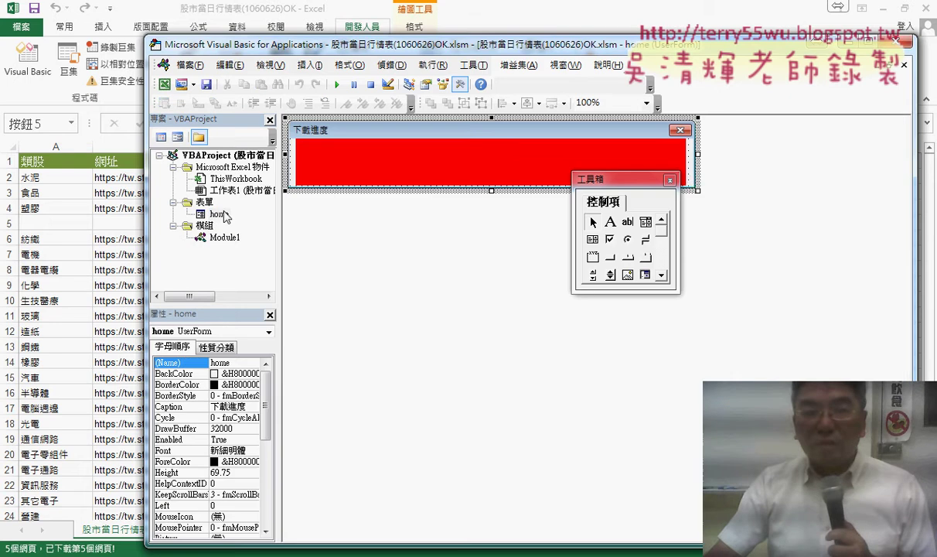
{"action": "key", "text": "F7"}
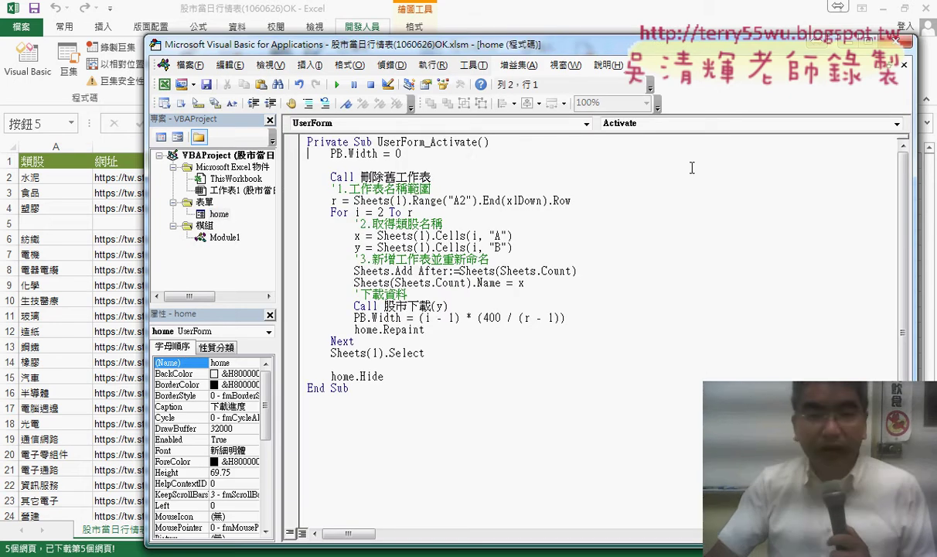
{"action": "left_click", "coordinate": [291, 153]}
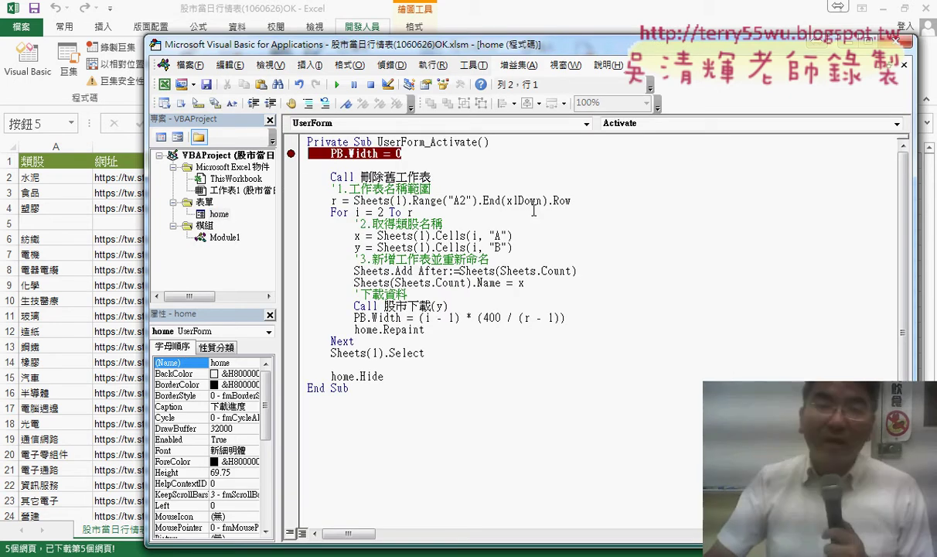
{"action": "left_click", "coordinate": [541, 28]}
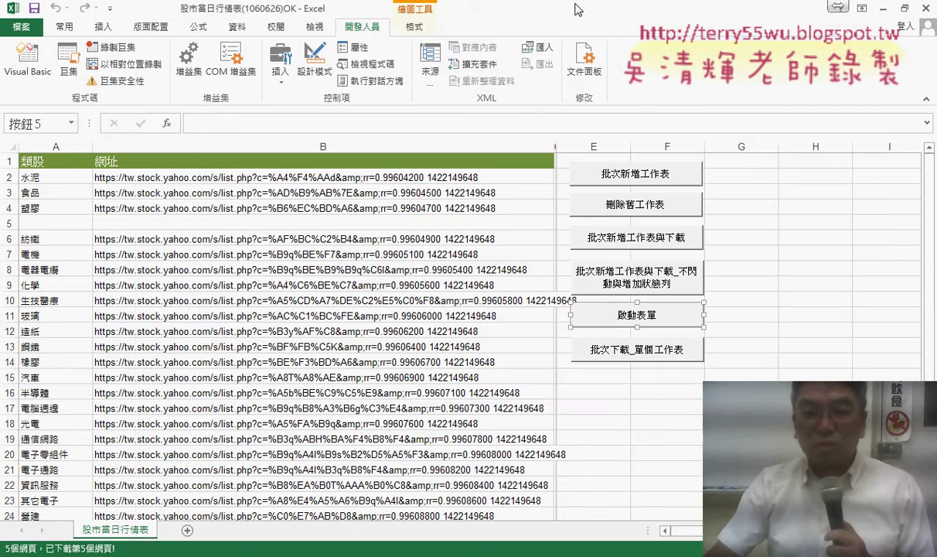
Step: Run the 啟動表單 button to hit the breakpoint and step past PB.Width = 0
{"action": "left_click", "coordinate": [670, 317]}
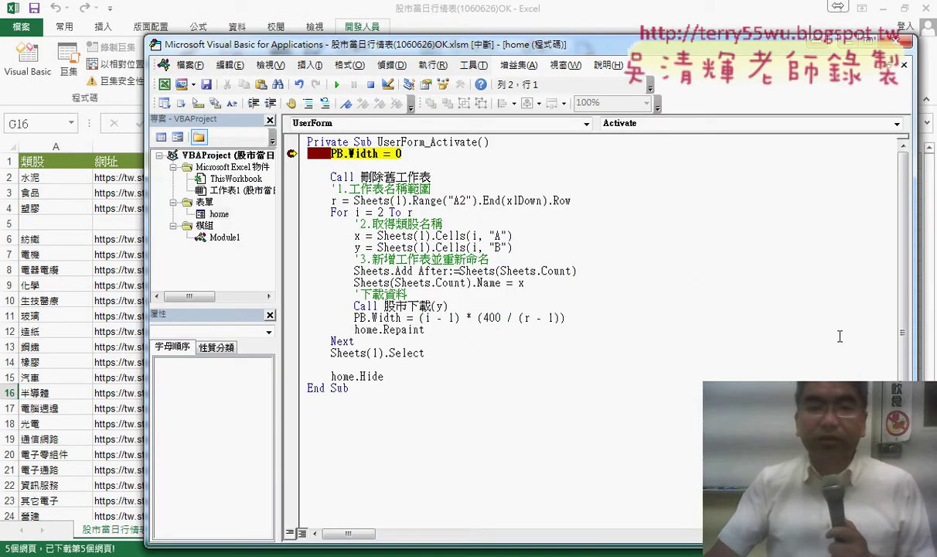
{"action": "left_click_drag", "start_coordinate": [552, 54], "coordinate": [539, 355]}
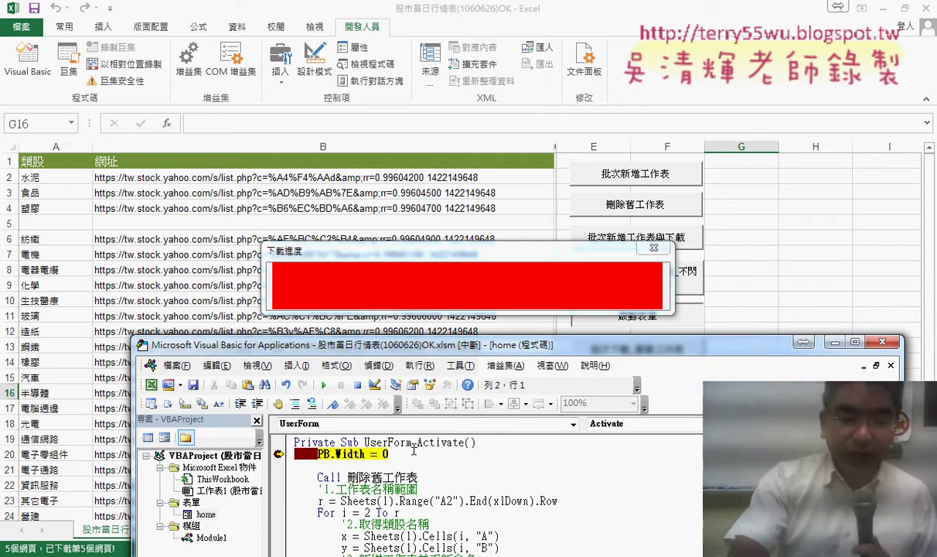
{"action": "key", "text": "F8"}
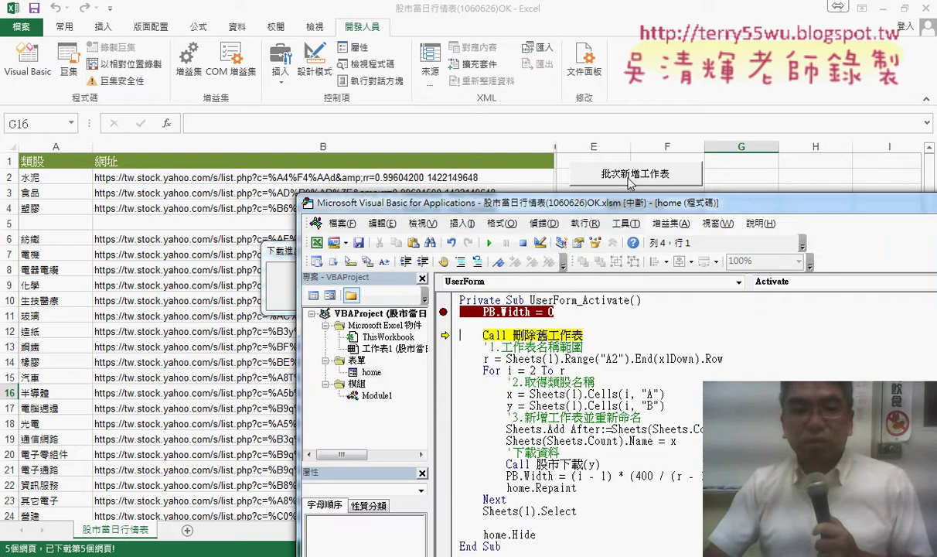
{"action": "left_click_drag", "start_coordinate": [434, 352], "coordinate": [746, 49]}
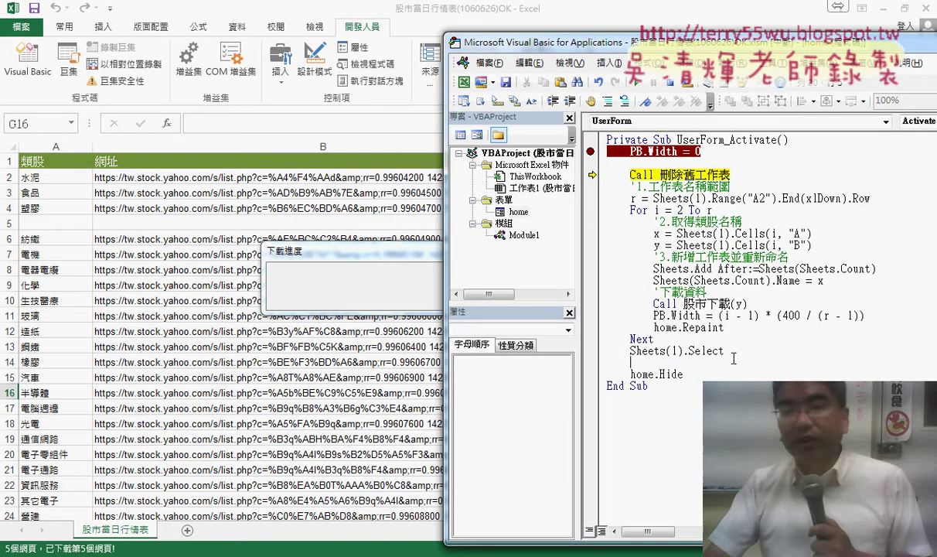
{"action": "left_click_drag", "start_coordinate": [733, 358], "coordinate": [605, 176]}
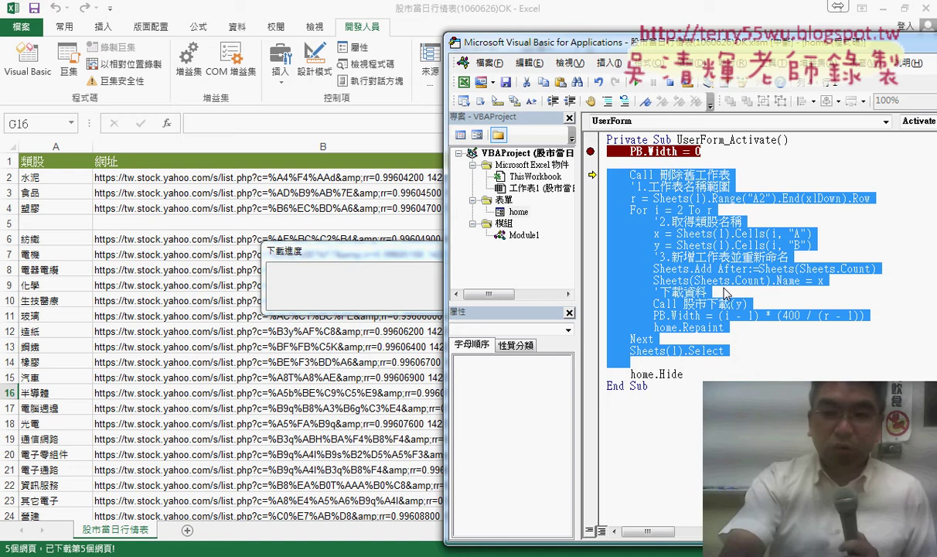
Step: Step through 刪除舊工作表, the category name and URL, adding sheet 水泥, into 股市下載
{"action": "key", "text": "F8"}
{"action": "key", "text": "F8"}
{"action": "key", "text": "F8"}
{"action": "key", "text": "F8"}
{"action": "key", "text": "F8"}
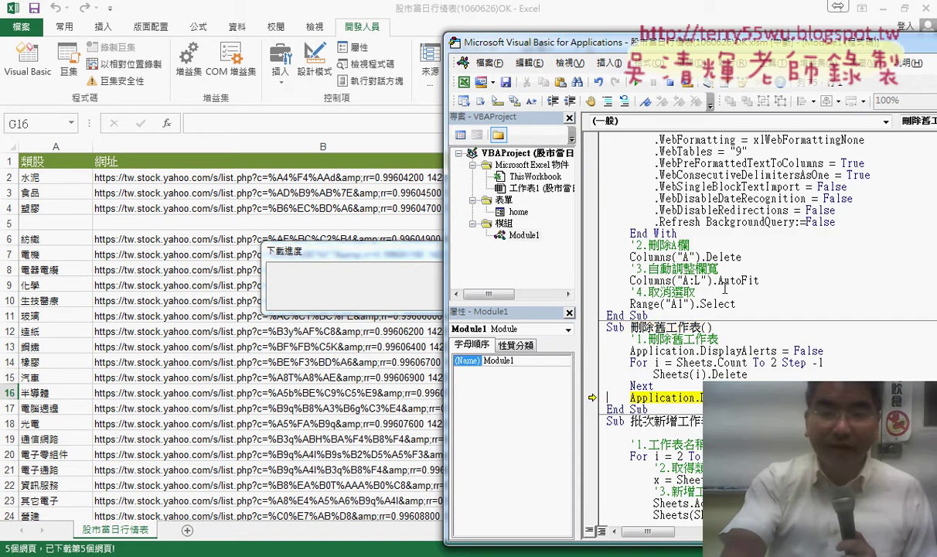
{"action": "key", "text": "F8"}
{"action": "key", "text": "F8"}
{"action": "key", "text": "F8"}
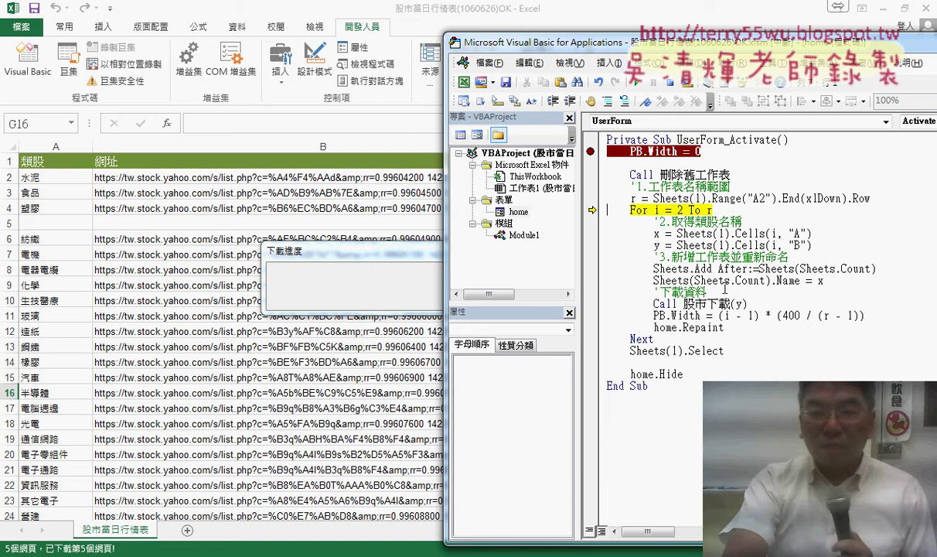
{"action": "key", "text": "F8"}
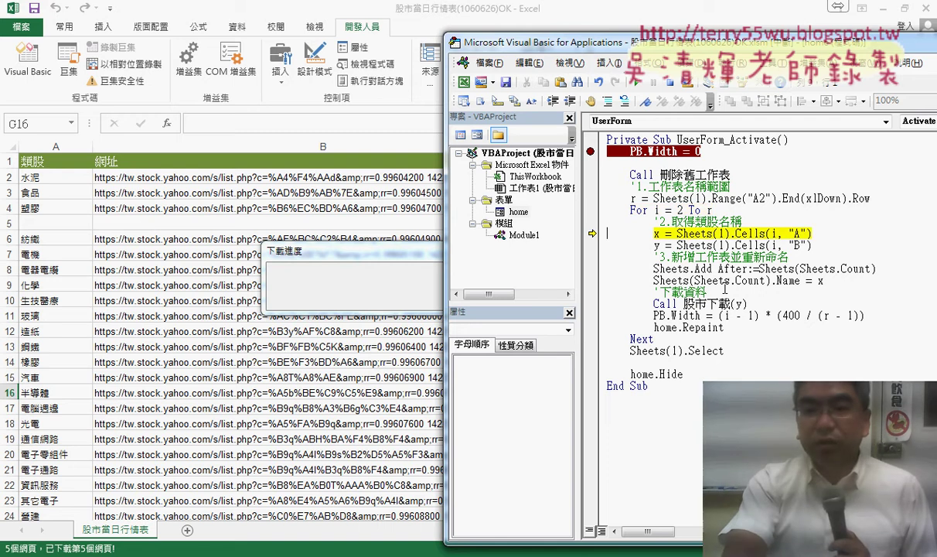
{"action": "key", "text": "F8"}
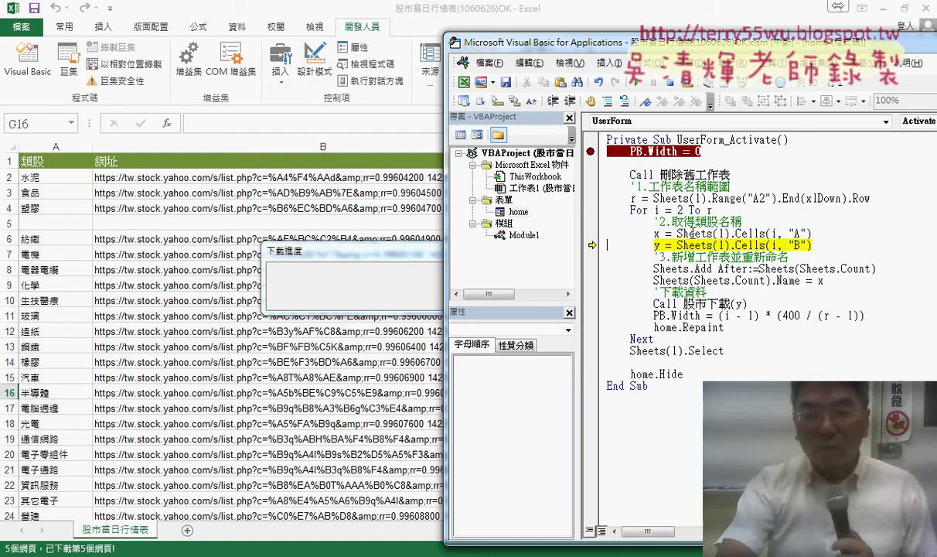
{"action": "key", "text": "F8"}
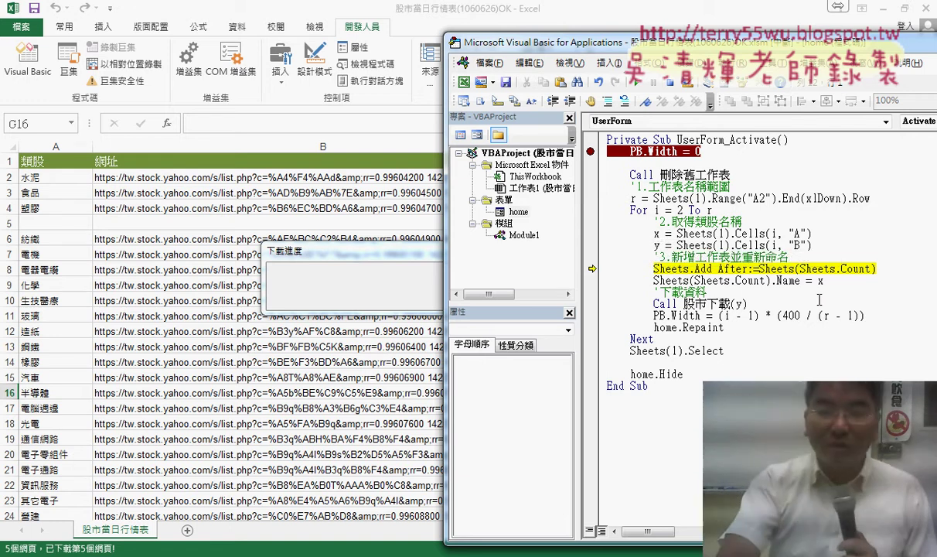
{"action": "key", "text": "F8"}
{"action": "key", "text": "F8"}
{"action": "key", "text": "F8"}
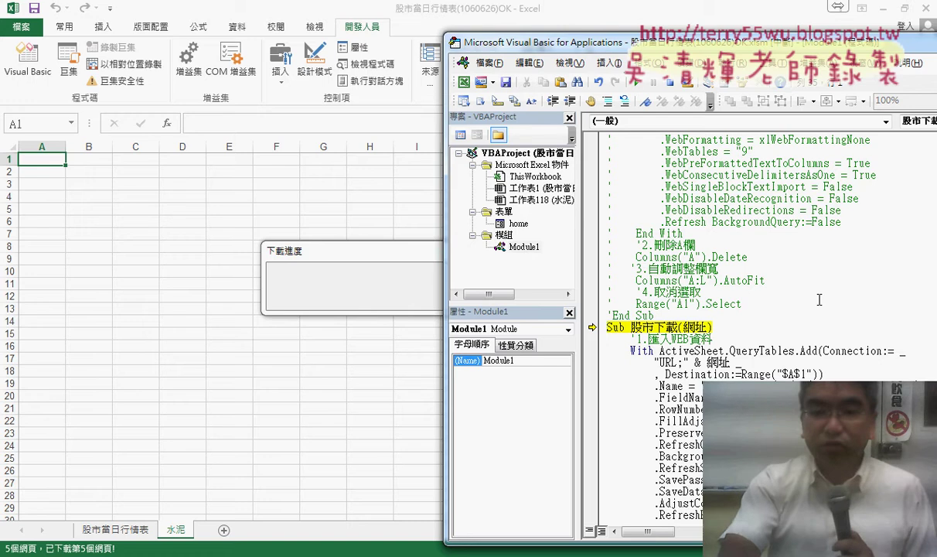
{"action": "key", "text": "F8"}
{"action": "key", "text": "F8"}
{"action": "key", "text": "F8"}
{"action": "key", "text": "F8"}
{"action": "key", "text": "F8"}
{"action": "key", "text": "F8"}
{"action": "key", "text": "F8"}
{"action": "key", "text": "F8"}
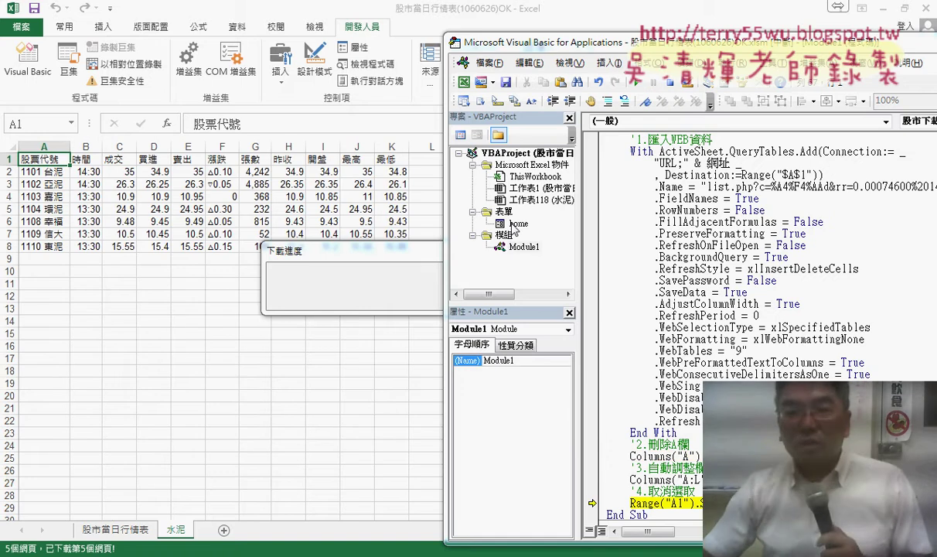
Step: Open the home form's code with F7 and click the margin dot to clear the PB.Width = 0 breakpoint
{"action": "double_click", "coordinate": [516, 224]}
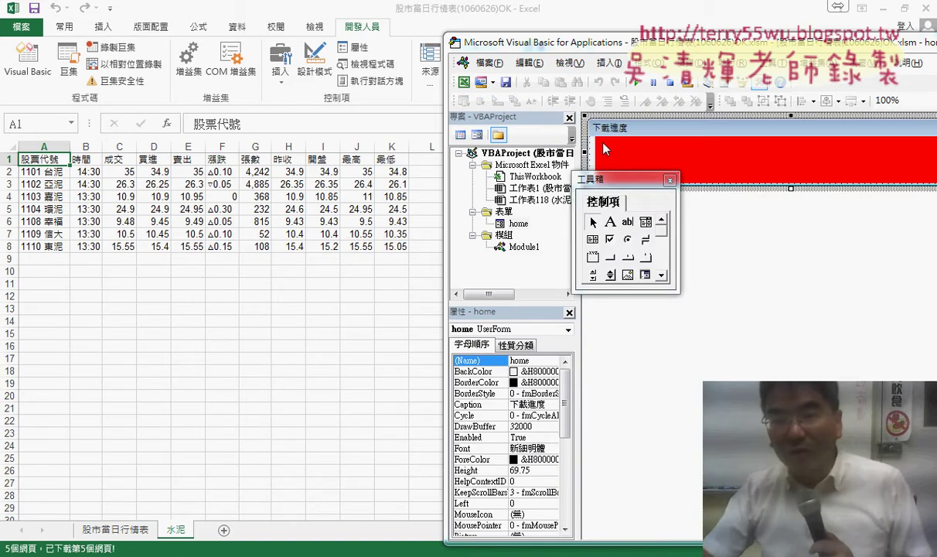
{"action": "key", "text": "F7"}
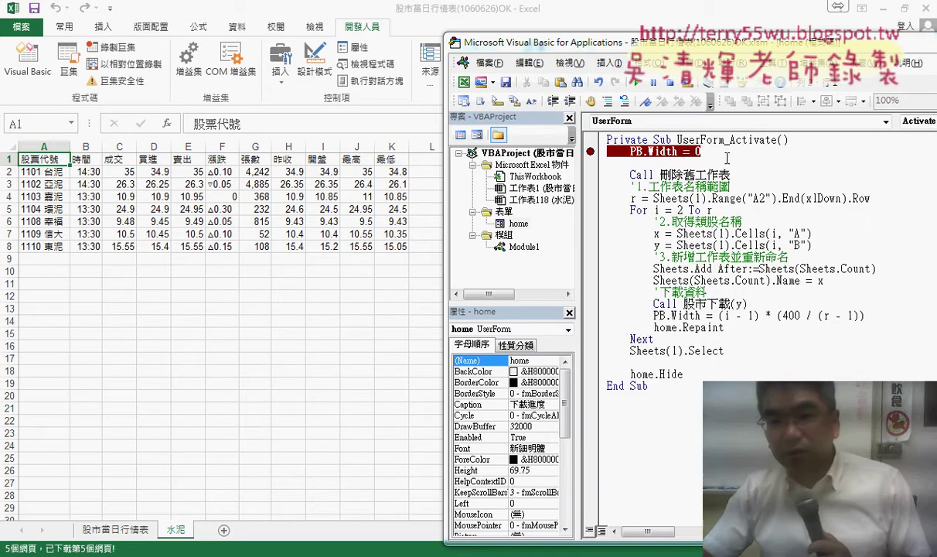
{"action": "left_click_drag", "start_coordinate": [727, 158], "coordinate": [636, 153]}
{"action": "left_click", "coordinate": [590, 151]}
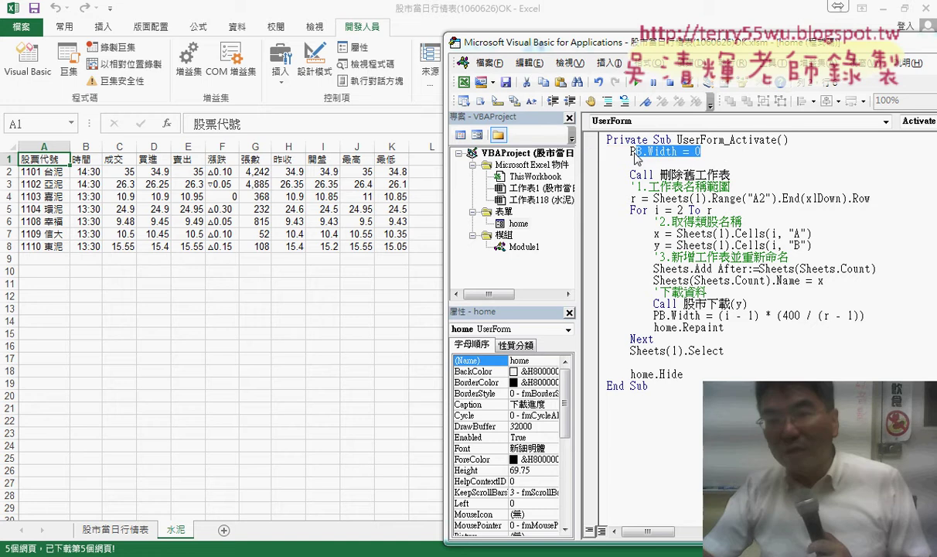
{"action": "left_click_drag", "start_coordinate": [684, 374], "coordinate": [629, 374]}
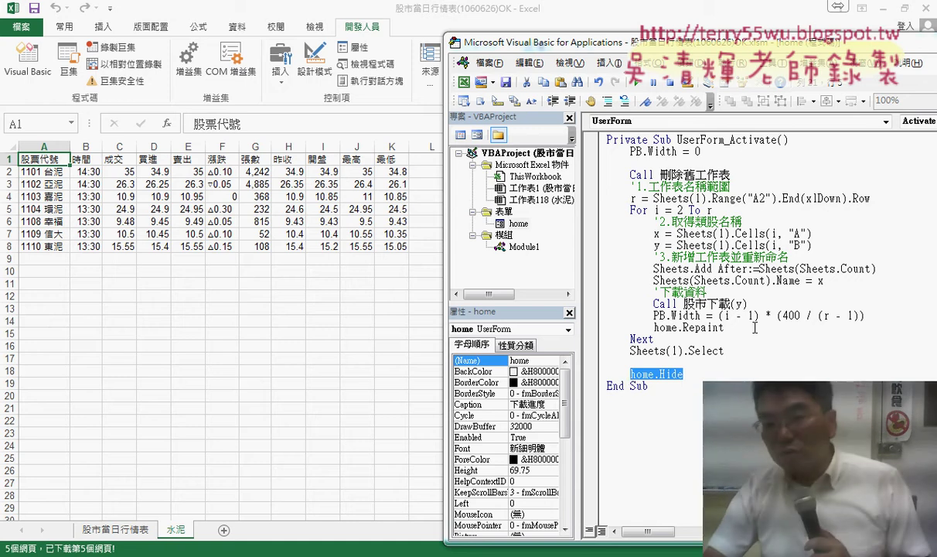
{"action": "left_click_drag", "start_coordinate": [719, 316], "coordinate": [850, 315]}
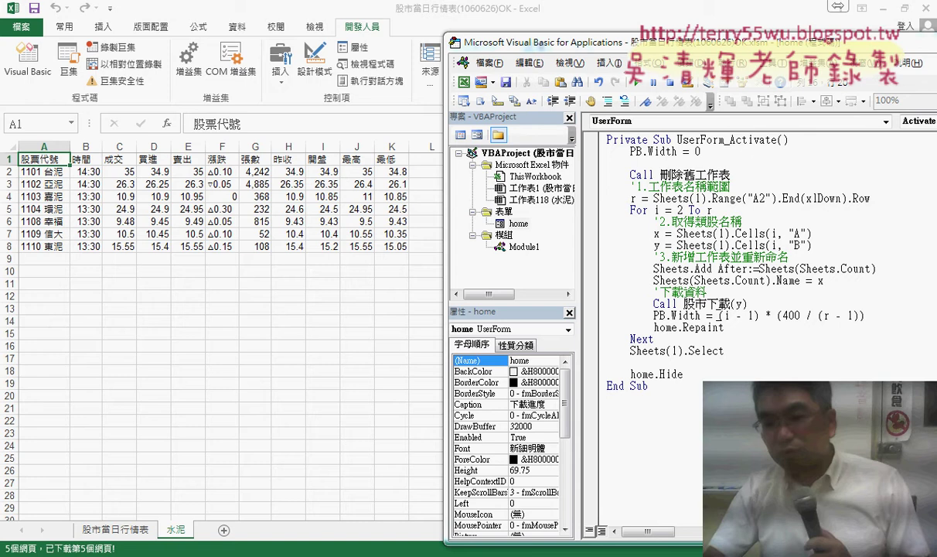
Step: Delete the extra parenthesis before 400, leaving PB.Width = (i - 1) * 400 / (r - 1)
{"action": "left_click", "coordinate": [895, 313]}
{"action": "left_click_drag", "start_coordinate": [749, 321], "coordinate": [577, 312]}
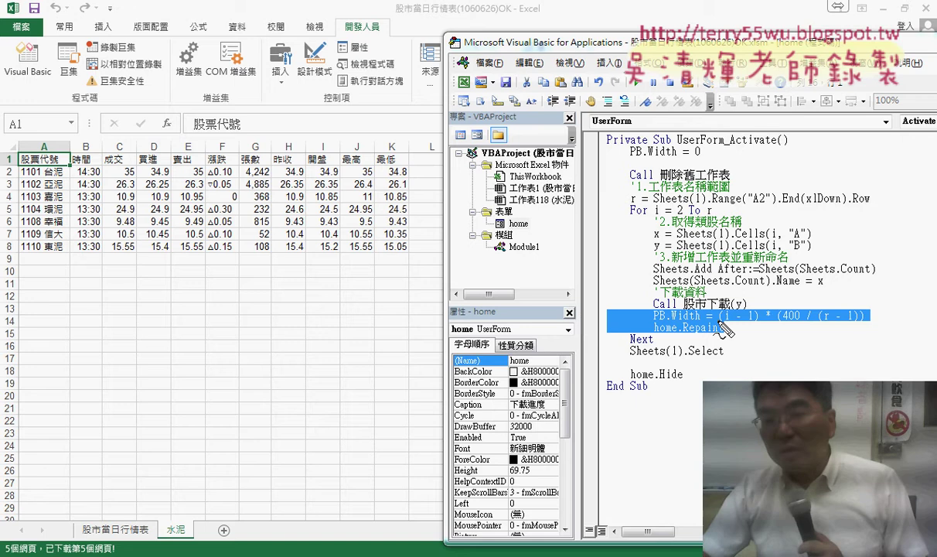
{"action": "left_click_drag", "start_coordinate": [719, 325], "coordinate": [766, 326]}
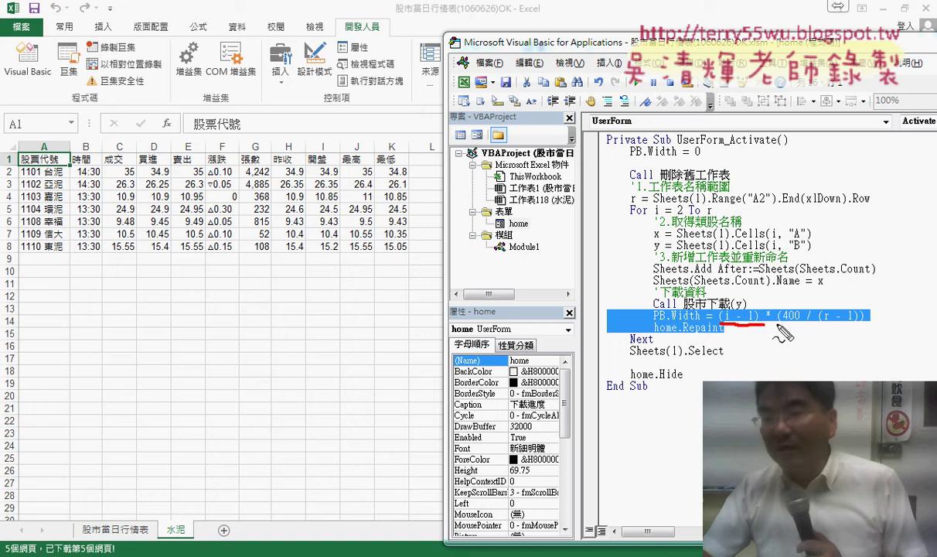
{"action": "left_click_drag", "start_coordinate": [782, 323], "coordinate": [849, 325]}
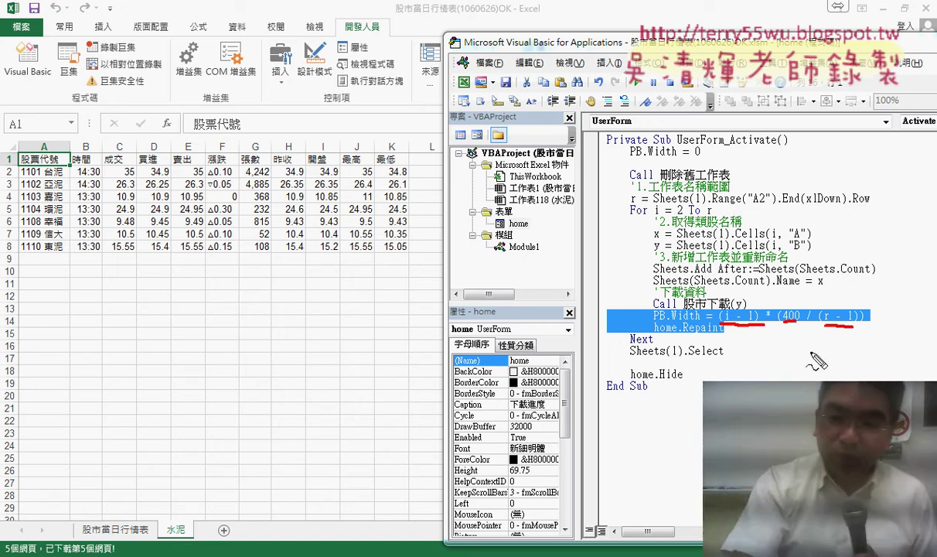
{"action": "key", "text": "Escape"}
{"action": "left_click", "coordinate": [772, 316]}
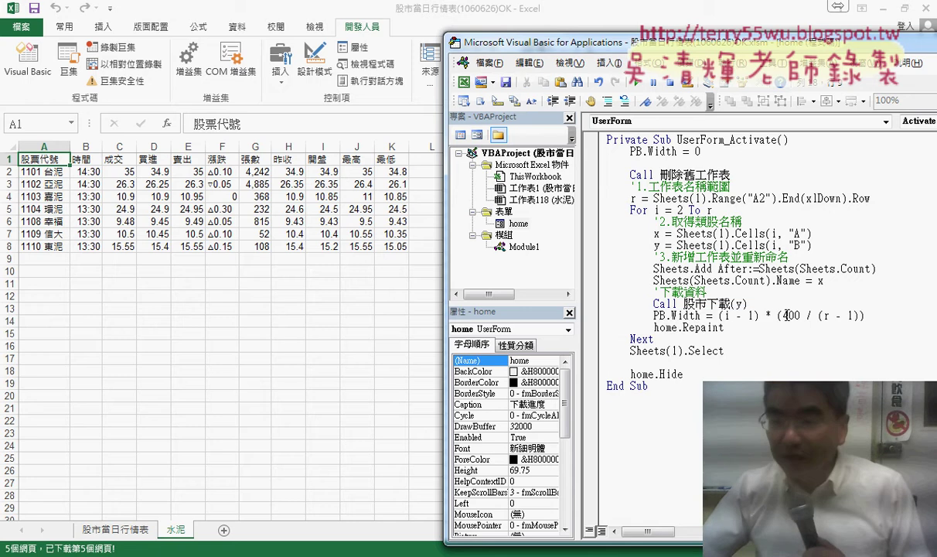
{"action": "left_click_drag", "start_coordinate": [773, 315], "coordinate": [780, 316]}
{"action": "key", "text": "Delete"}
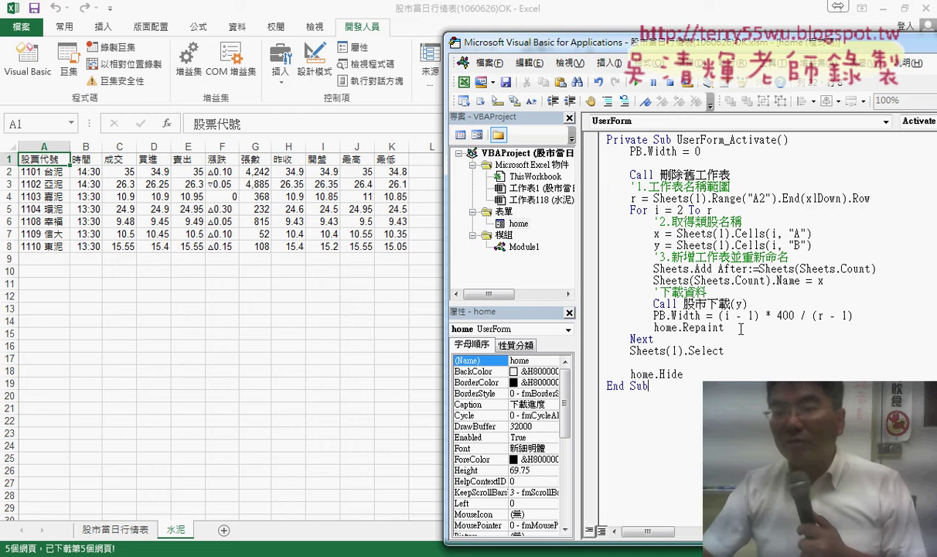
{"action": "left_click_drag", "start_coordinate": [741, 328], "coordinate": [656, 327]}
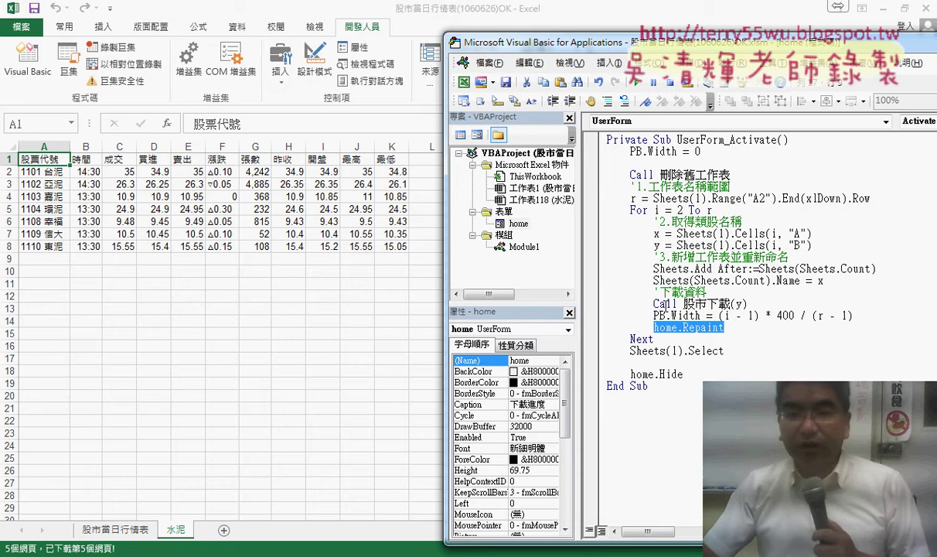
Step: Open Module1, scroll up to Sub 股市下載, and place the caret on its AdjustColumnWidth setting
{"action": "double_click", "coordinate": [523, 248]}
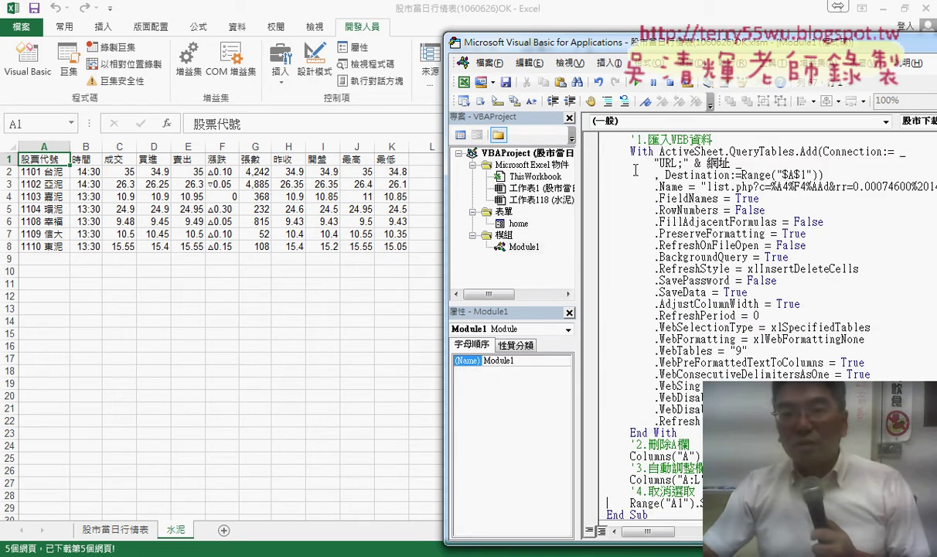
{"action": "left_click_drag", "start_coordinate": [541, 42], "coordinate": [229, 25]}
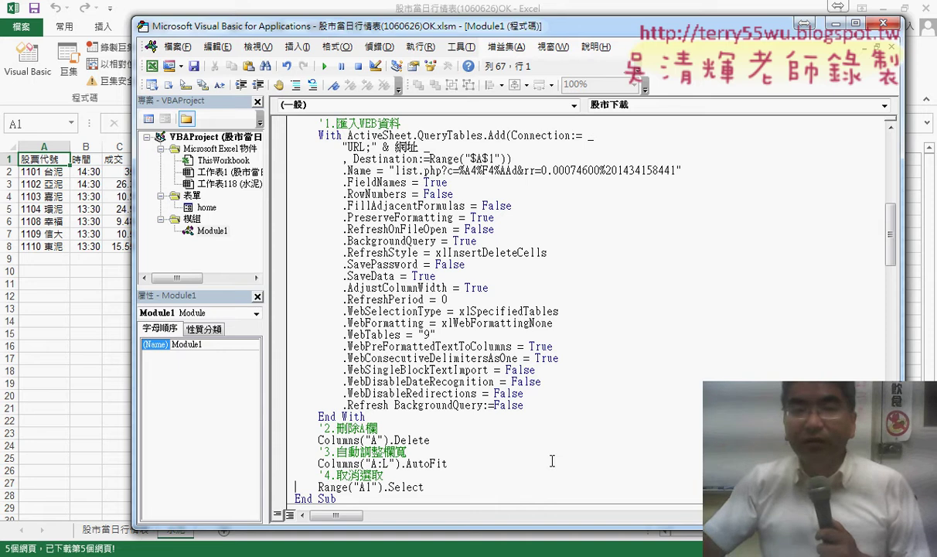
{"action": "scroll", "coordinate": [552, 461], "scroll_direction": "up", "scroll_amount": 3}
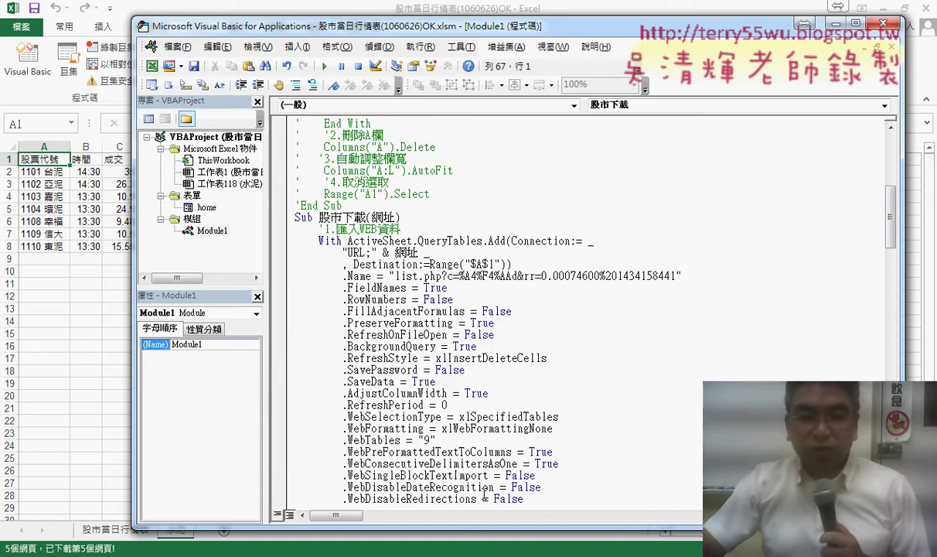
{"action": "left_click", "coordinate": [371, 392]}
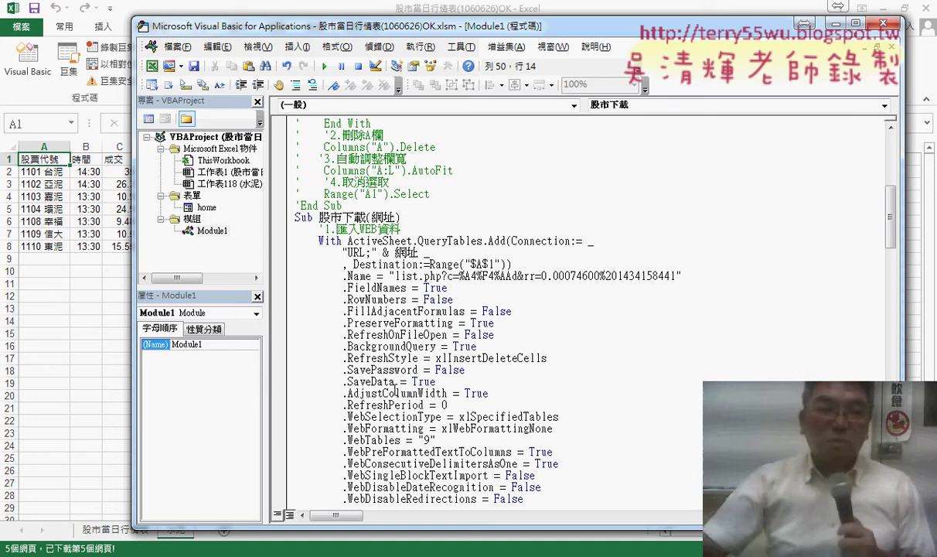
Step: On the 股市當日行情表 sheet, select A3 (食品) and open the 批次下載_單個工作表 button's context menu
{"action": "left_click", "coordinate": [118, 528]}
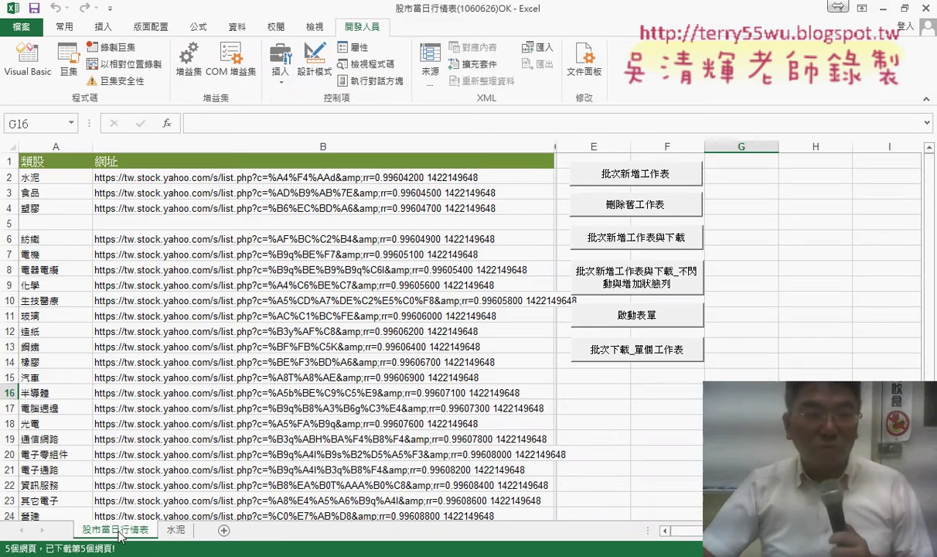
{"action": "left_click", "coordinate": [48, 191]}
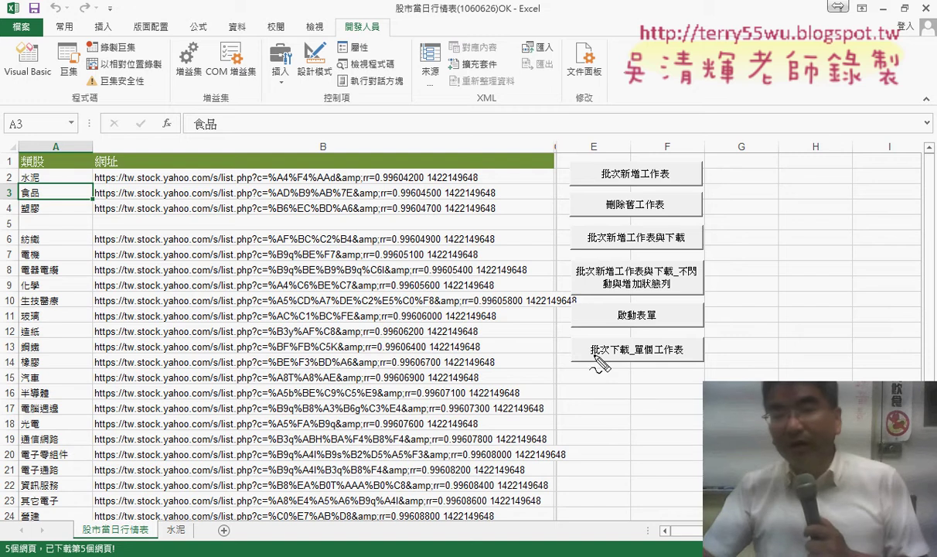
{"action": "left_click_drag", "start_coordinate": [595, 361], "coordinate": [695, 358]}
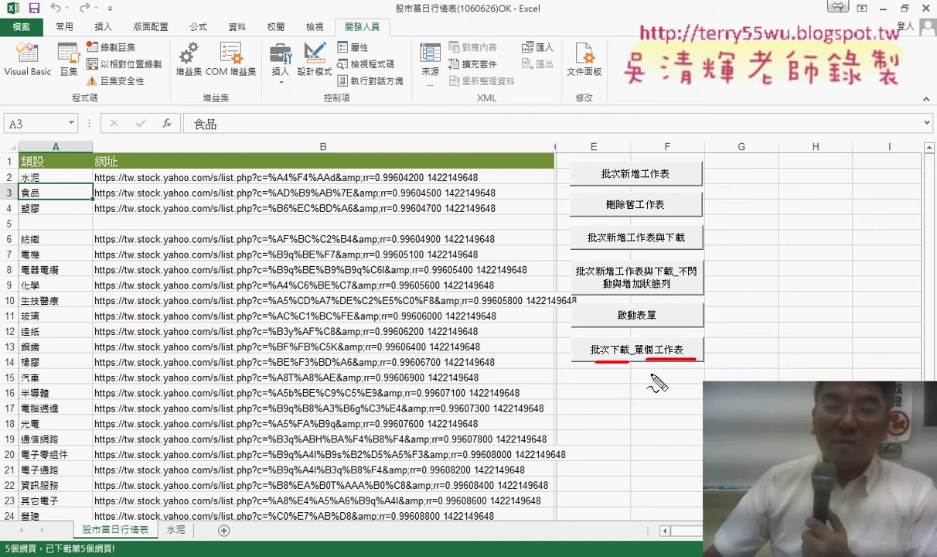
{"action": "key", "text": "Escape"}
{"action": "right_click", "coordinate": [638, 347]}
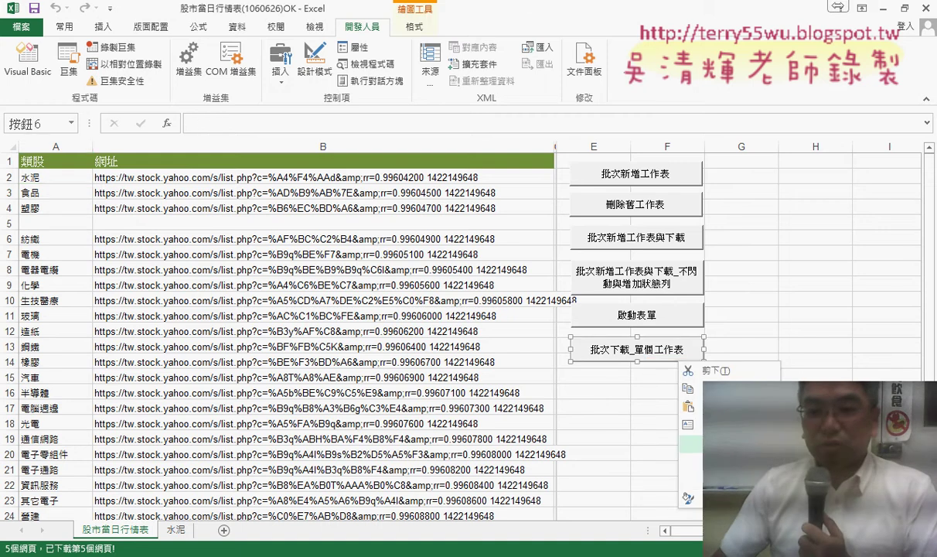
Step: Open the button's assigned macro code and point out the call that deletes old sheets
{"action": "left_click", "coordinate": [677, 455]}
{"action": "left_click", "coordinate": [855, 305]}
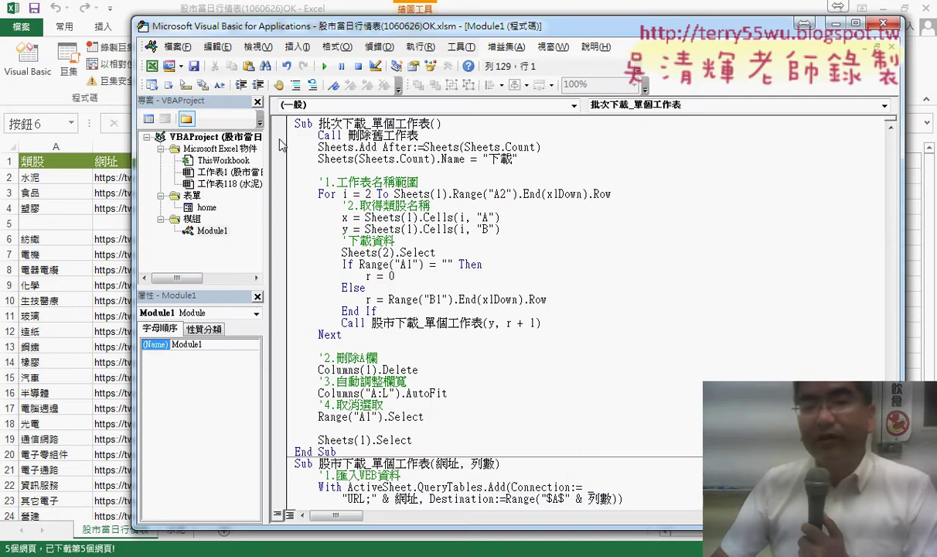
{"action": "left_click_drag", "start_coordinate": [319, 135], "coordinate": [435, 137]}
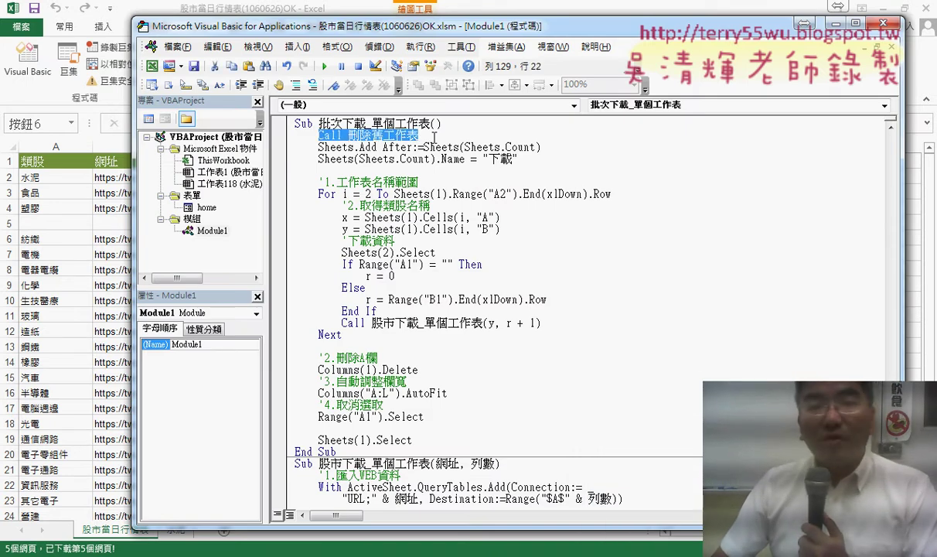
Step: Set a breakpoint on the Sheets.Add After:=Sheets(Sheets.Count) line and point out the sheet name 下載
{"action": "left_click", "coordinate": [276, 147]}
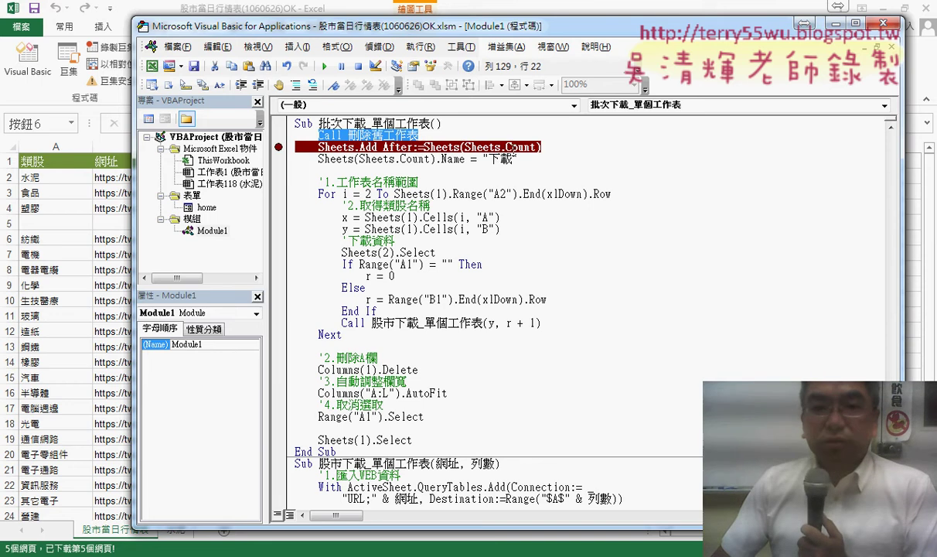
{"action": "left_click", "coordinate": [512, 147]}
{"action": "left_click_drag", "start_coordinate": [516, 159], "coordinate": [489, 160]}
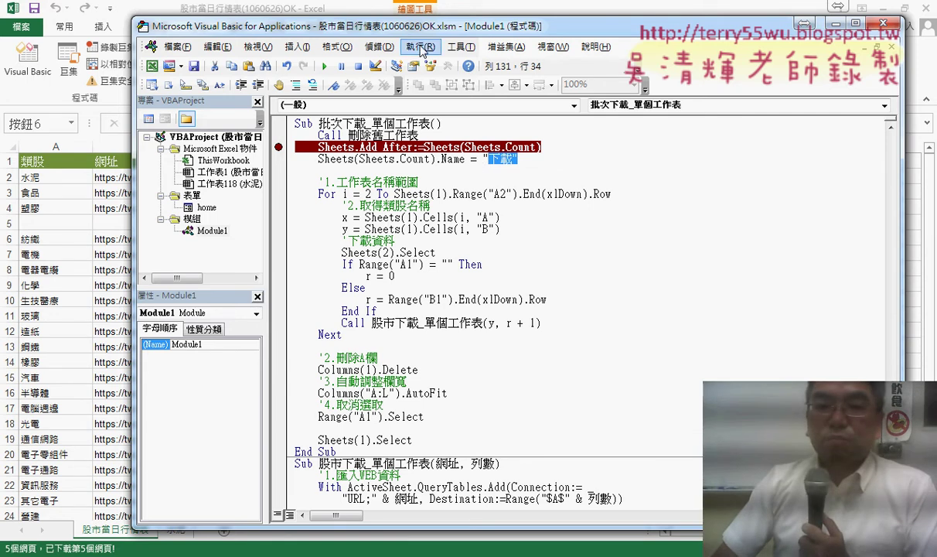
{"action": "left_click_drag", "start_coordinate": [399, 28], "coordinate": [440, 29]}
{"action": "left_click", "coordinate": [435, 165]}
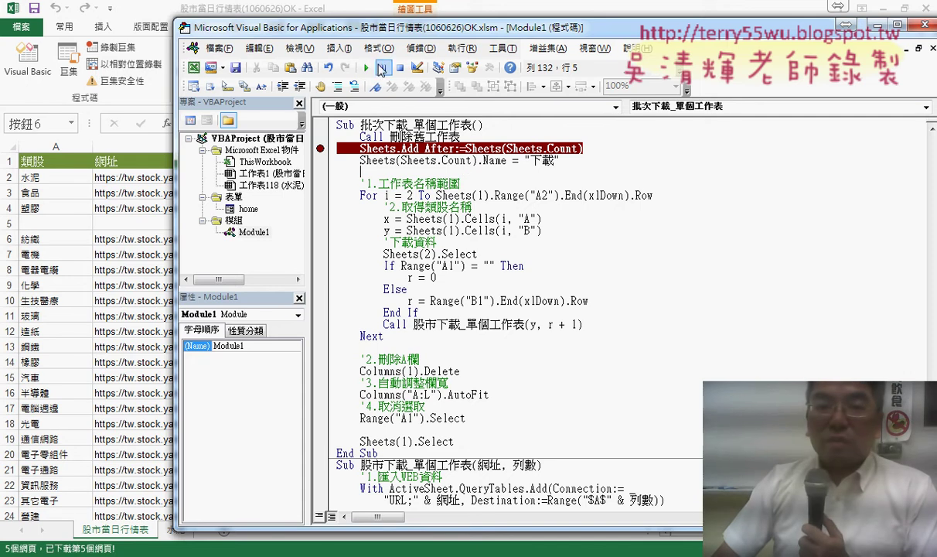
Step: Run 批次下載_單個工作表 to the breakpoint, then step to add a sheet and name it 下載
{"action": "left_click", "coordinate": [366, 68]}
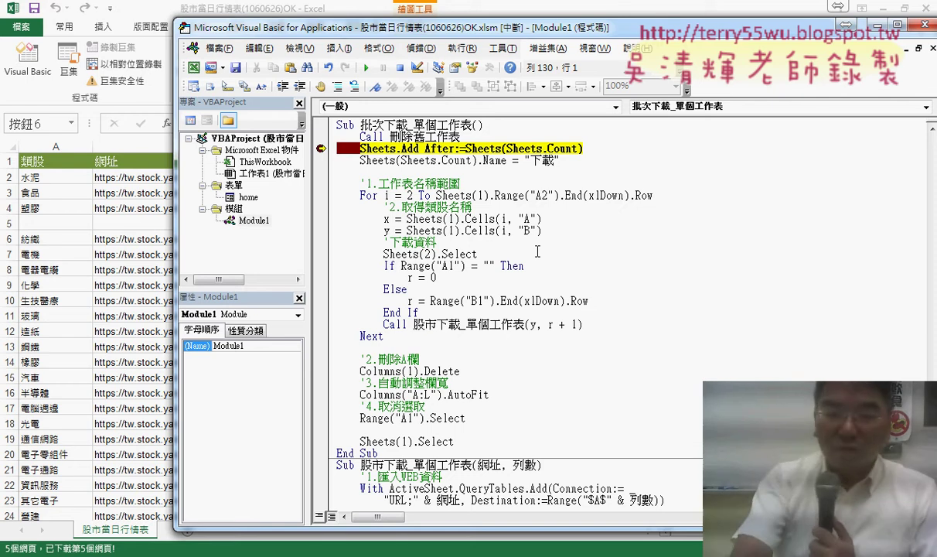
{"action": "key", "text": "F8"}
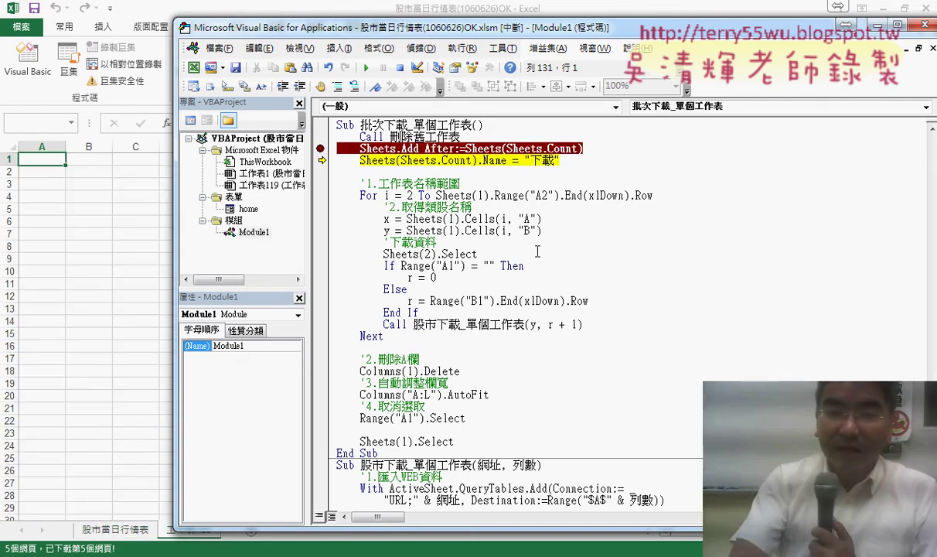
{"action": "key", "text": "F8"}
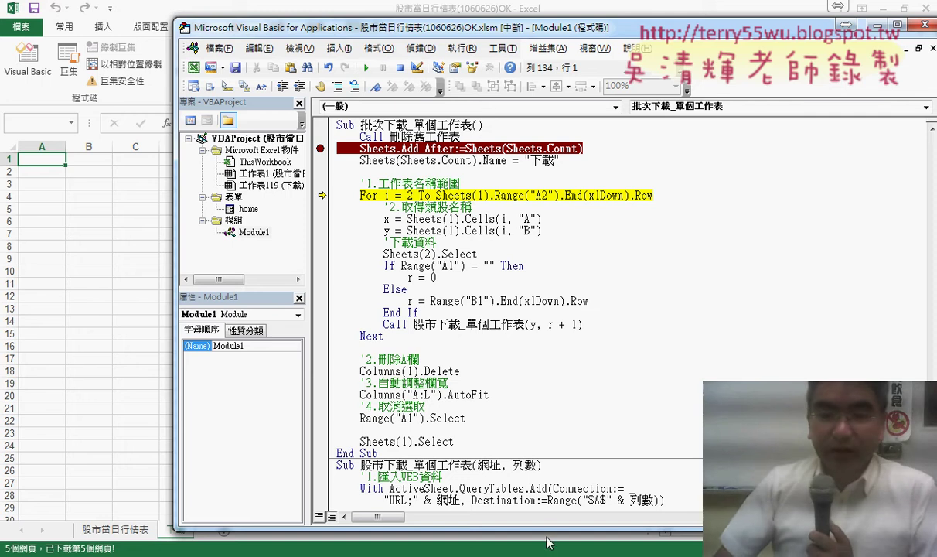
Step: Step through the loop to the If Range("A1") check and select the sheet index 2
{"action": "left_click_drag", "start_coordinate": [546, 530], "coordinate": [547, 509]}
{"action": "scroll", "coordinate": [541, 410], "scroll_direction": "down", "scroll_amount": 3}
{"action": "scroll", "coordinate": [541, 410], "scroll_direction": "up", "scroll_amount": 1}
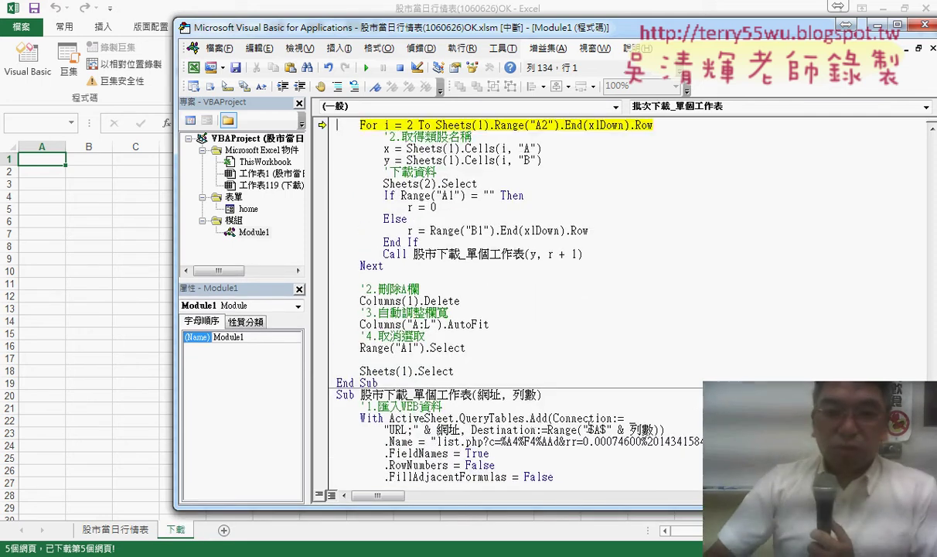
{"action": "key", "text": "F8"}
{"action": "key", "text": "F8"}
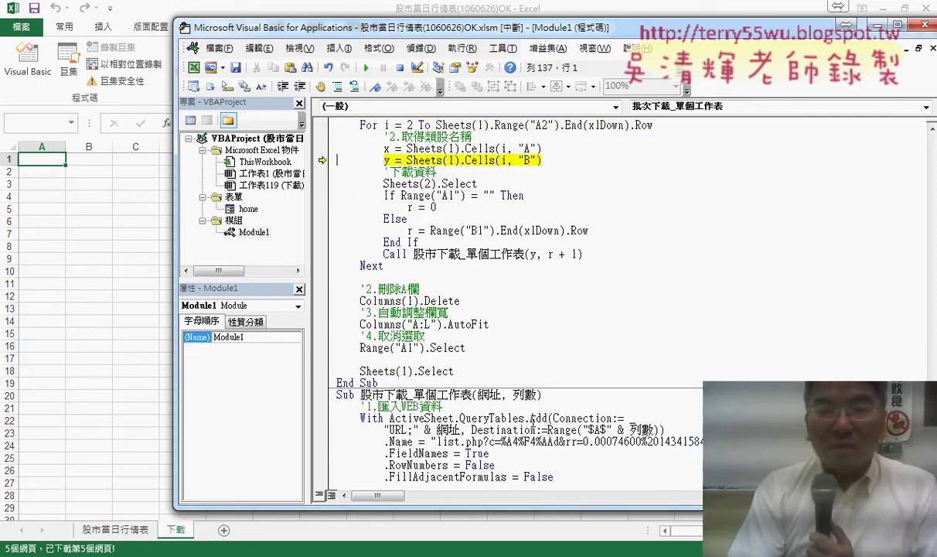
{"action": "key", "text": "F8"}
{"action": "key", "text": "F8"}
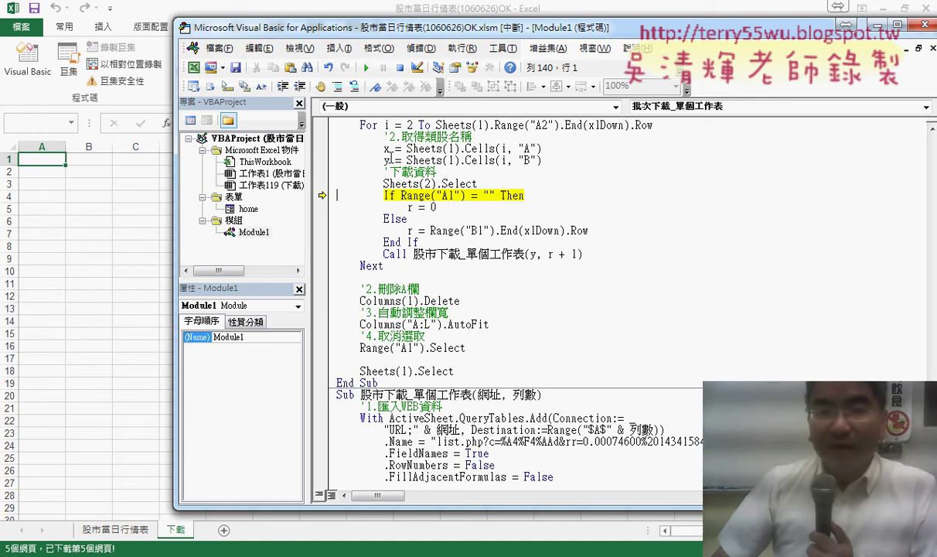
{"action": "double_click", "coordinate": [426, 184]}
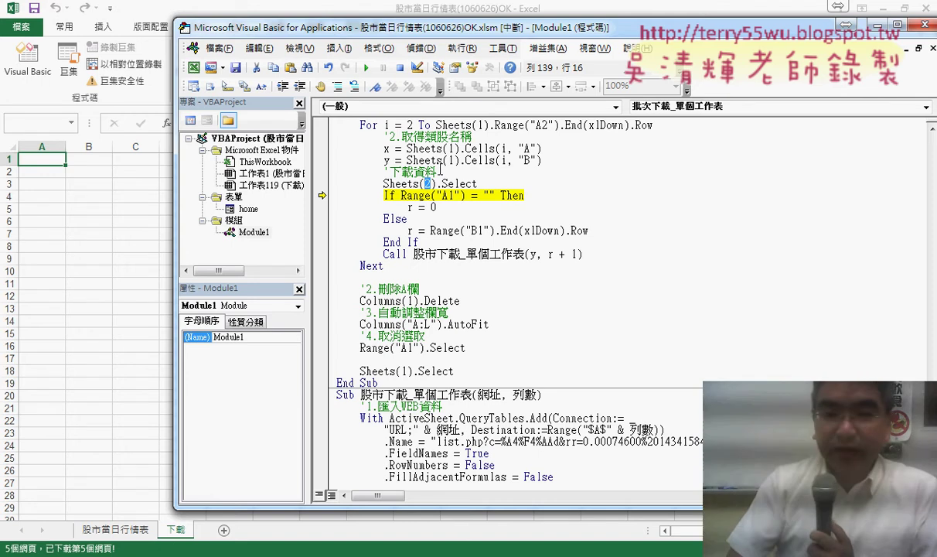
Step: Replace Sheets(2) with Sheets("下載") and mark the empty-A1 condition and cell A1
{"action": "type", "text": "\"\""}
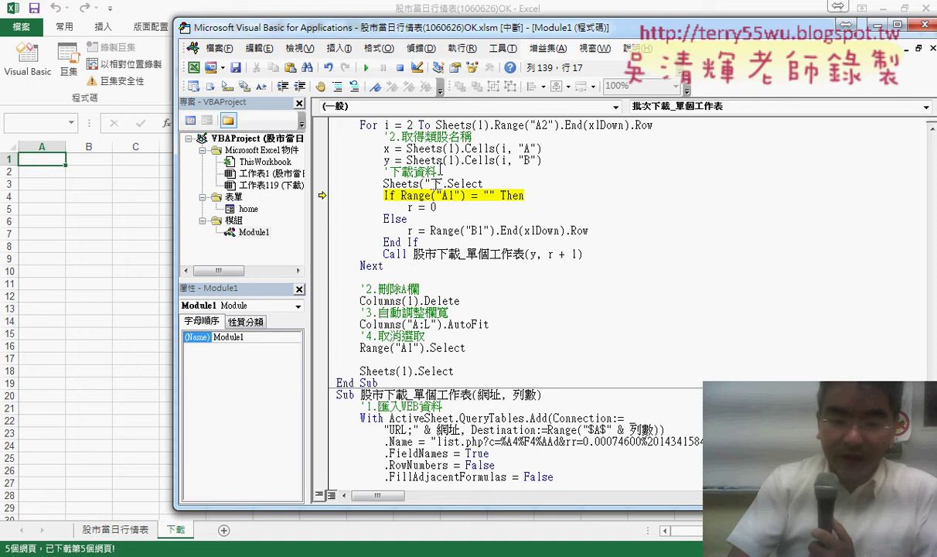
{"action": "type", "text": "下載"}
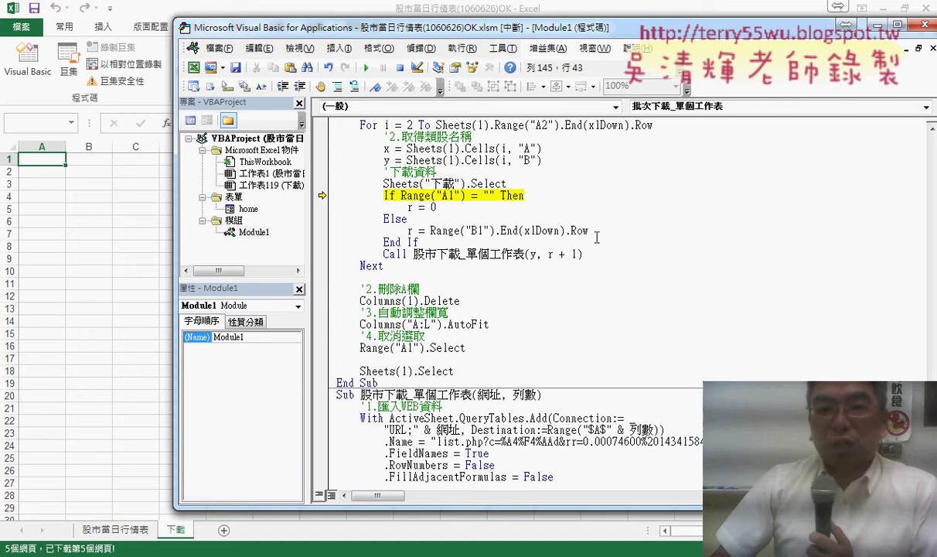
{"action": "left_click_drag", "start_coordinate": [496, 195], "coordinate": [400, 197]}
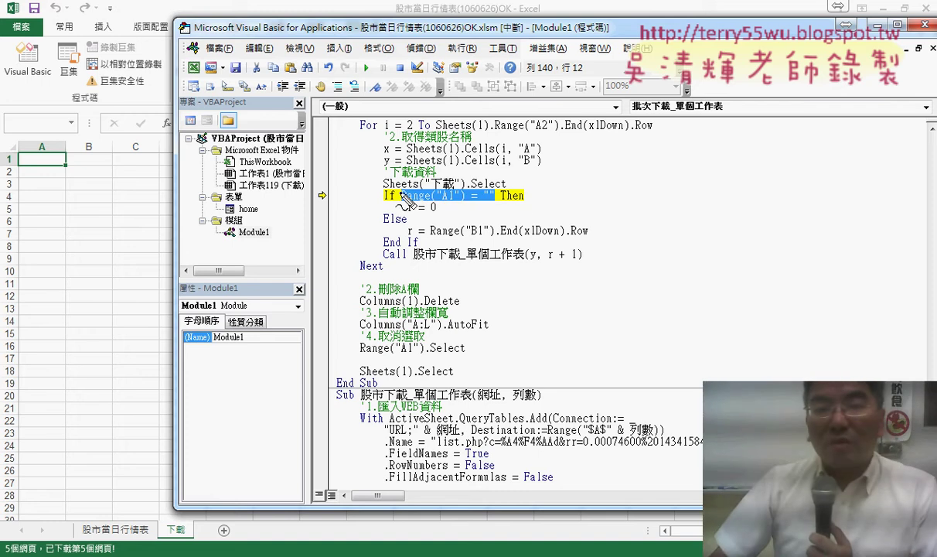
{"action": "left_click_drag", "start_coordinate": [492, 203], "coordinate": [400, 203]}
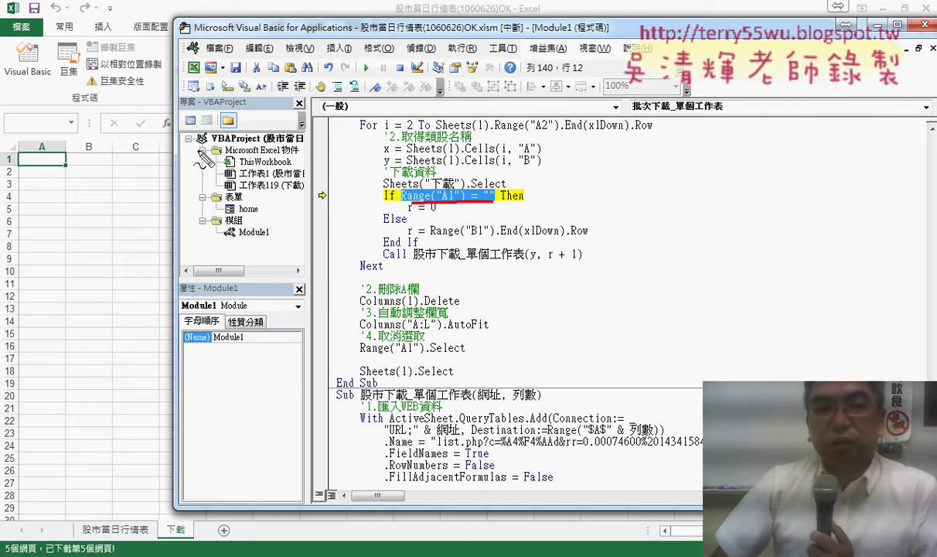
{"action": "left_click_drag", "start_coordinate": [51, 151], "coordinate": [62, 158]}
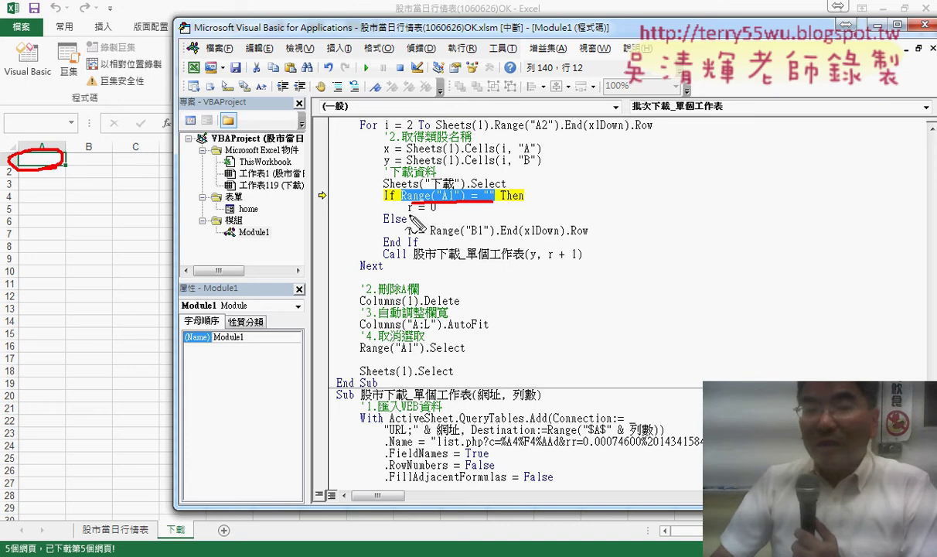
Step: Mark the r = 0 branch and the last-row lookup from B1, then step to r = 0
{"action": "left_click_drag", "start_coordinate": [410, 218], "coordinate": [412, 219]}
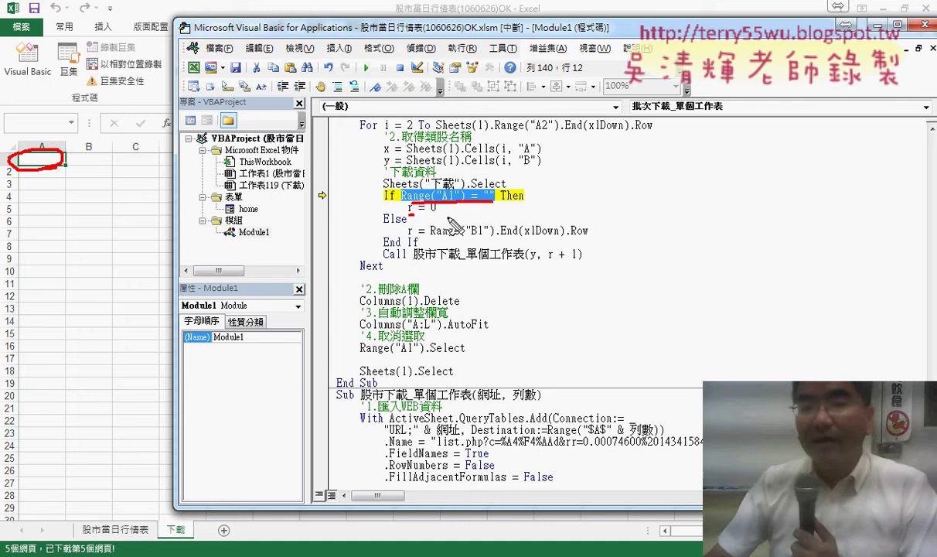
{"action": "left_click_drag", "start_coordinate": [429, 237], "coordinate": [589, 240]}
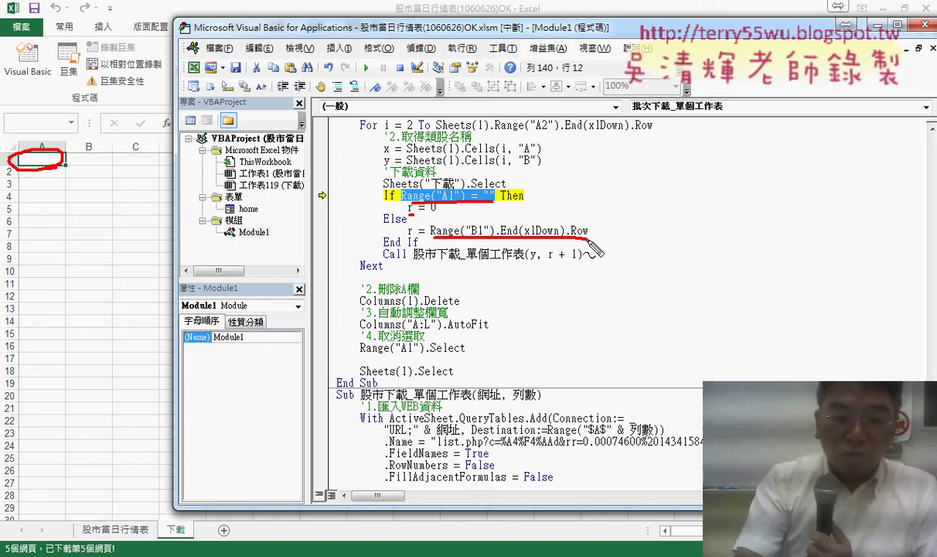
{"action": "key", "text": "Escape"}
{"action": "key", "text": "F8"}
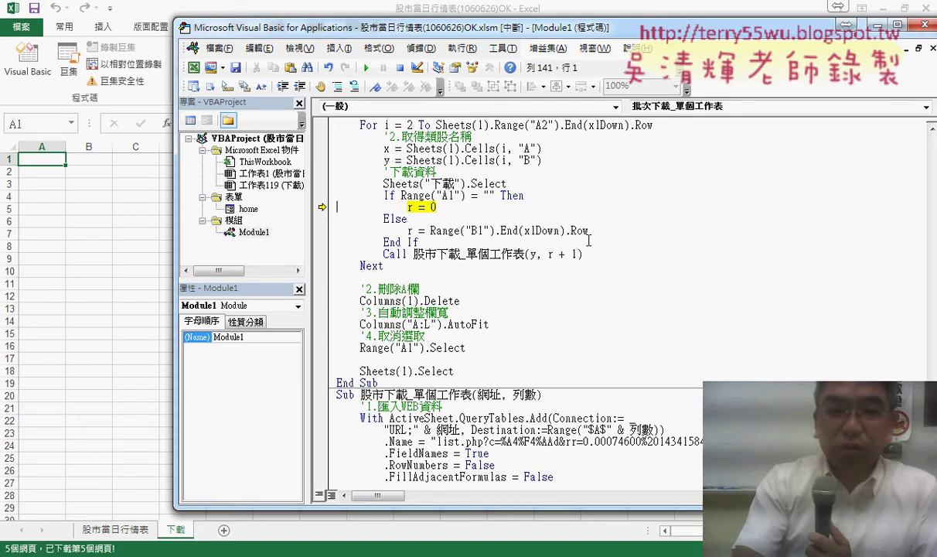
Step: Step past r = 0, check the y and r + 1 = 1 values, and enter 股市下載_單個工作表
{"action": "key", "text": "F8"}
{"action": "key", "text": "F8"}
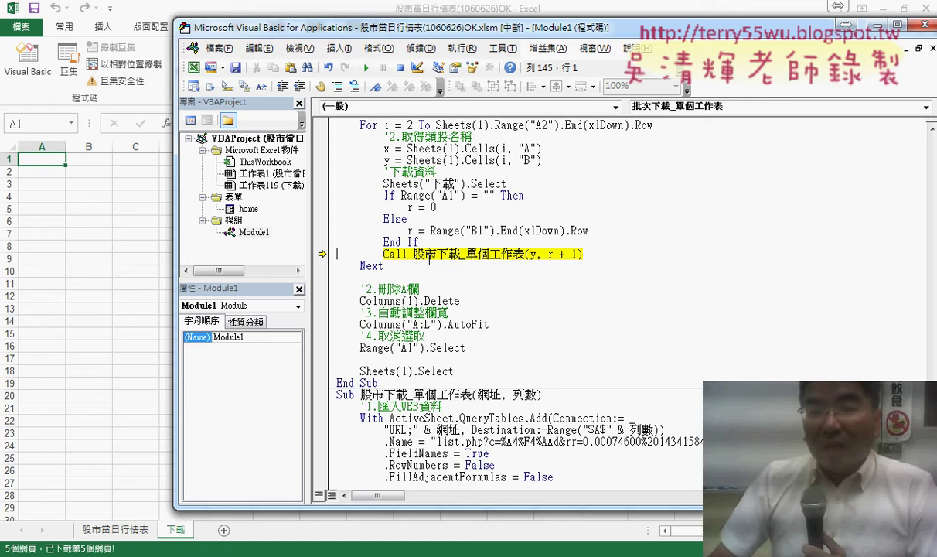
{"action": "left_click_drag", "start_coordinate": [413, 253], "coordinate": [525, 254]}
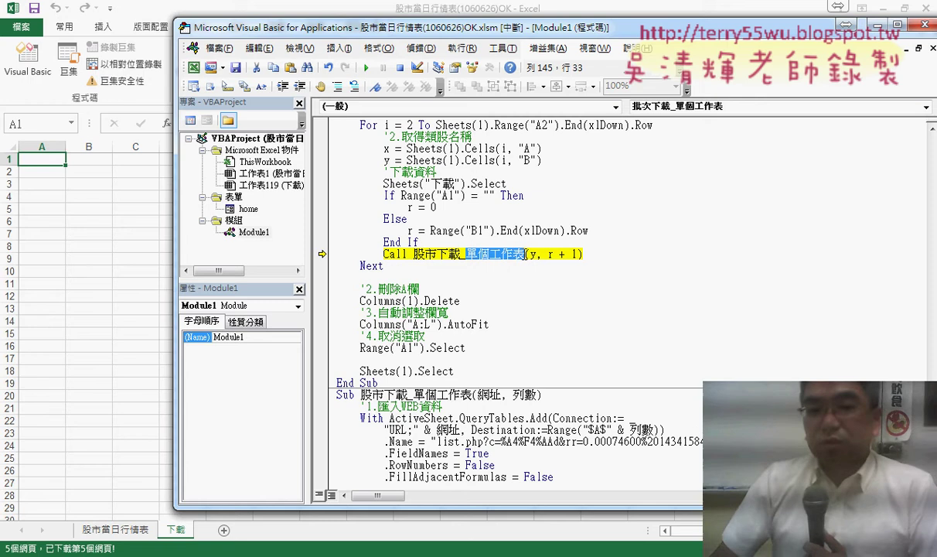
{"action": "mouse_move", "coordinate": [531, 253]}
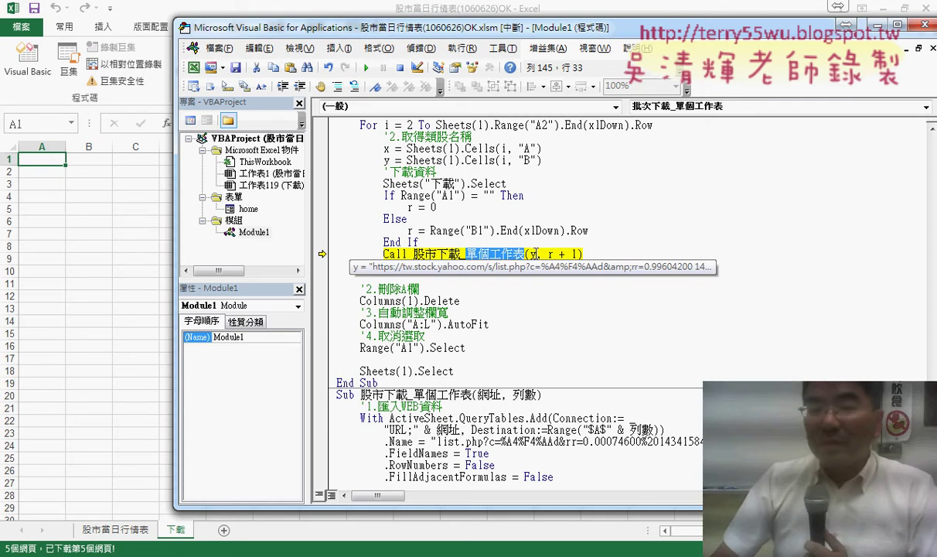
{"action": "double_click", "coordinate": [533, 253]}
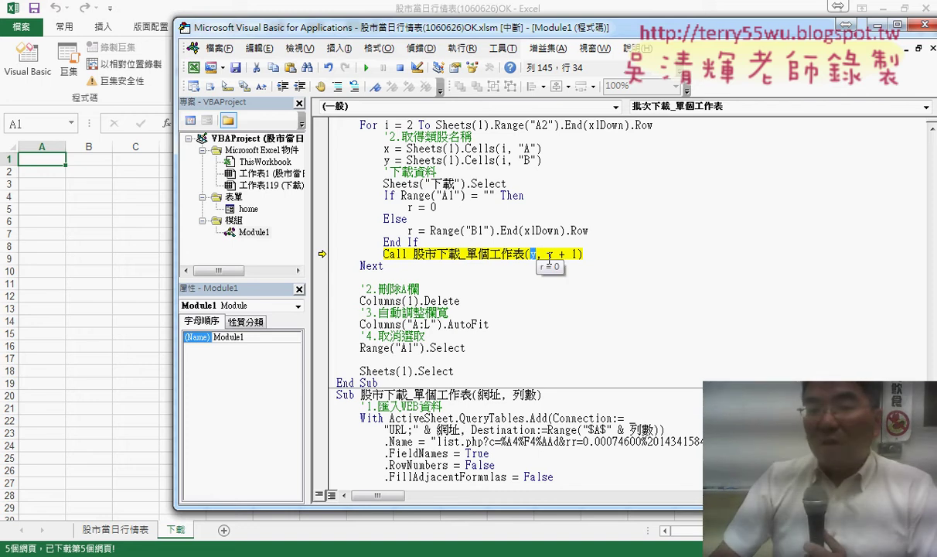
{"action": "left_click_drag", "start_coordinate": [548, 255], "coordinate": [576, 254]}
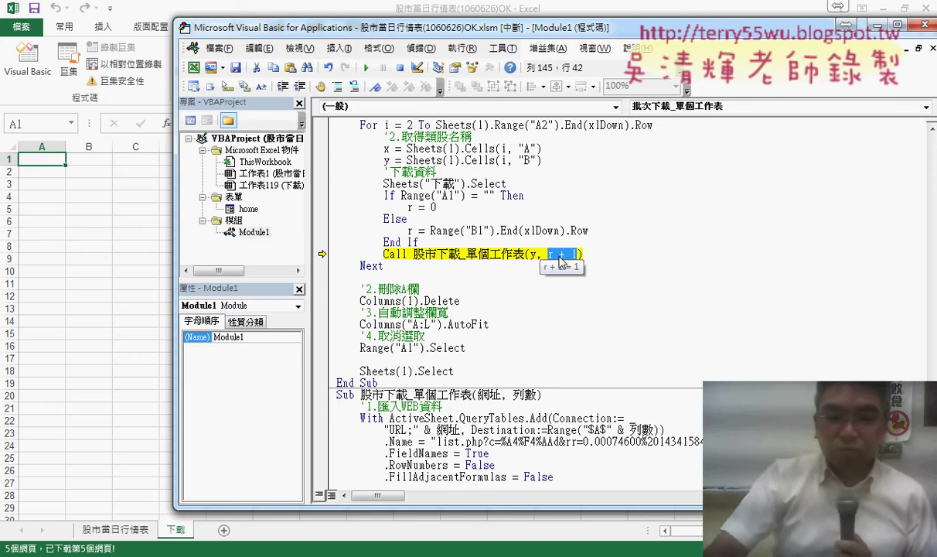
{"action": "key", "text": "F8"}
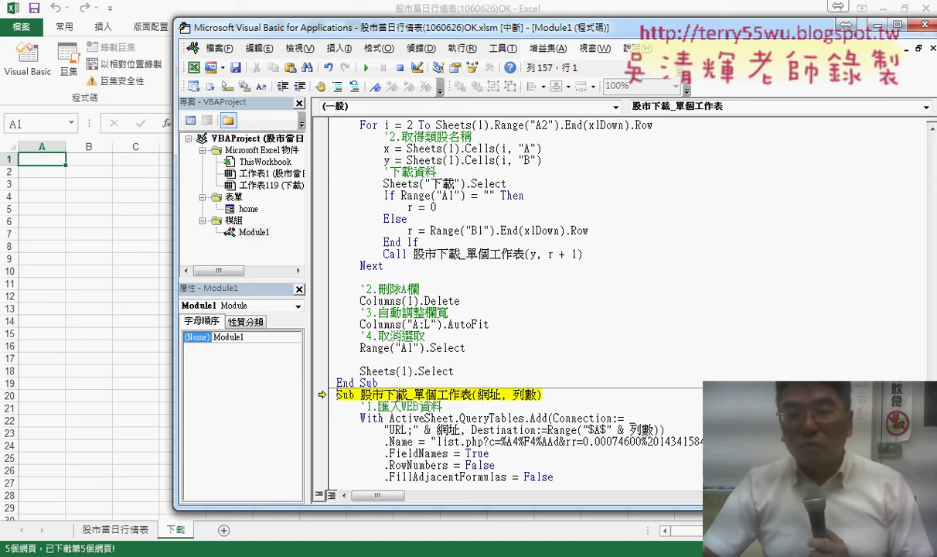
Step: Scroll the download routine and select its 列數 parameter
{"action": "scroll", "coordinate": [379, 374], "scroll_direction": "down", "scroll_amount": 2}
{"action": "scroll", "coordinate": [410, 369], "scroll_direction": "down", "scroll_amount": 1}
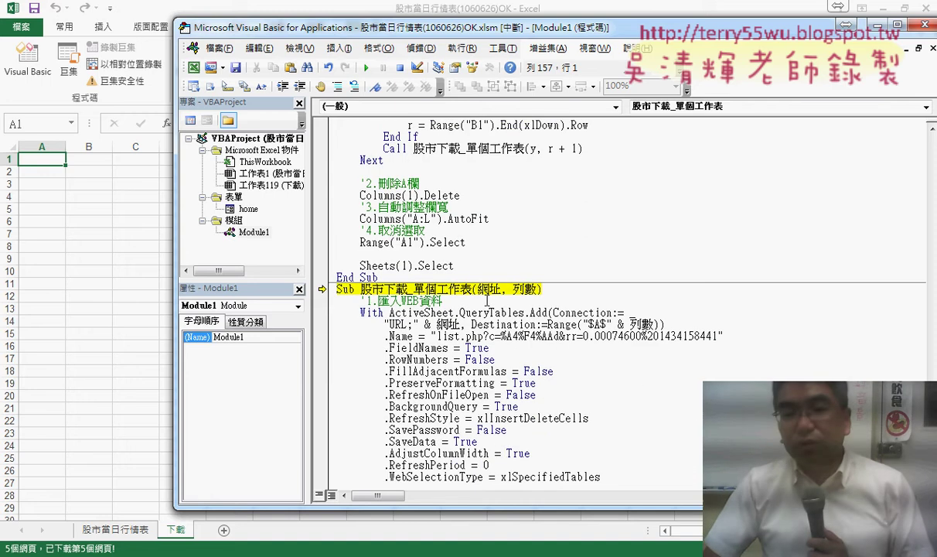
{"action": "double_click", "coordinate": [524, 289]}
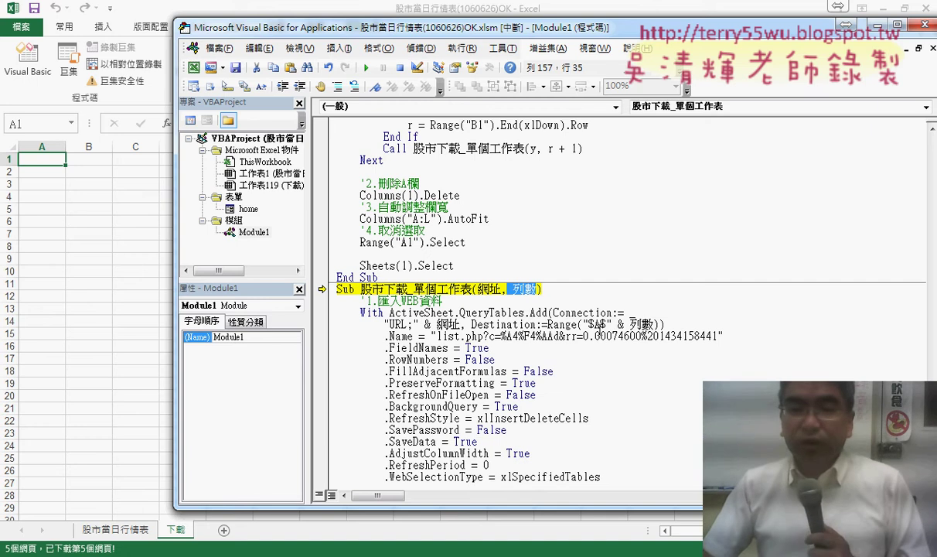
{"action": "scroll", "coordinate": [611, 321], "scroll_direction": "down", "scroll_amount": 2}
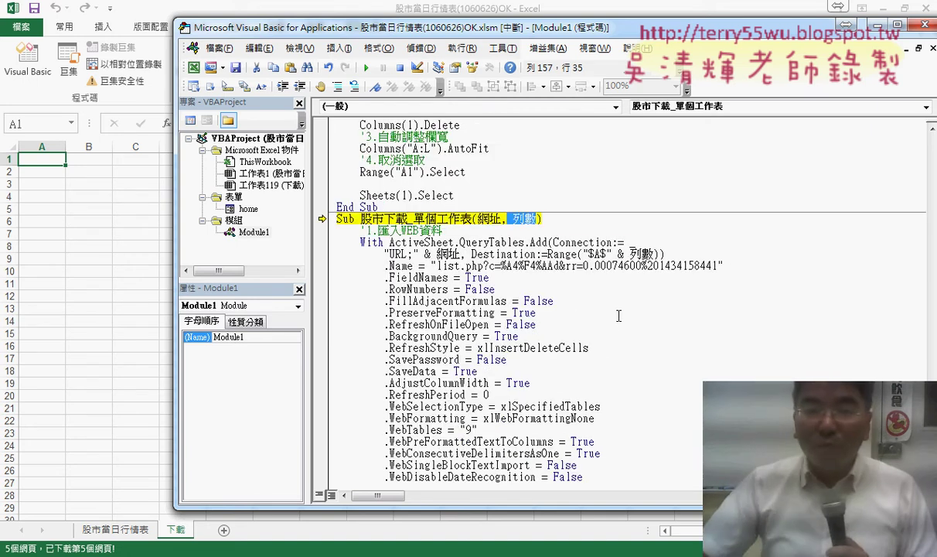
Step: Step to the QueryTables.Add statement, highlight Destination, and return to the empty 下載 sheet
{"action": "key", "text": "F8"}
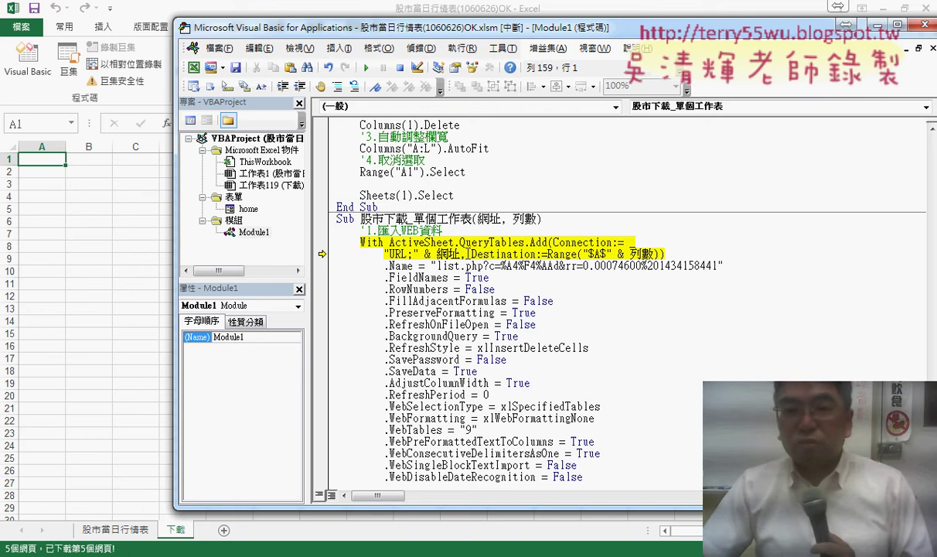
{"action": "left_click_drag", "start_coordinate": [472, 254], "coordinate": [536, 253]}
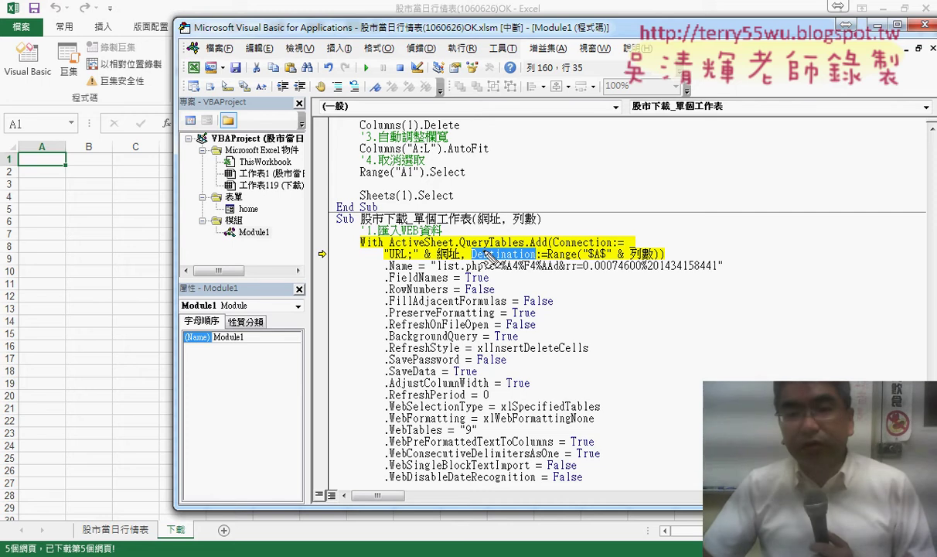
{"action": "left_click_drag", "start_coordinate": [461, 248], "coordinate": [520, 259]}
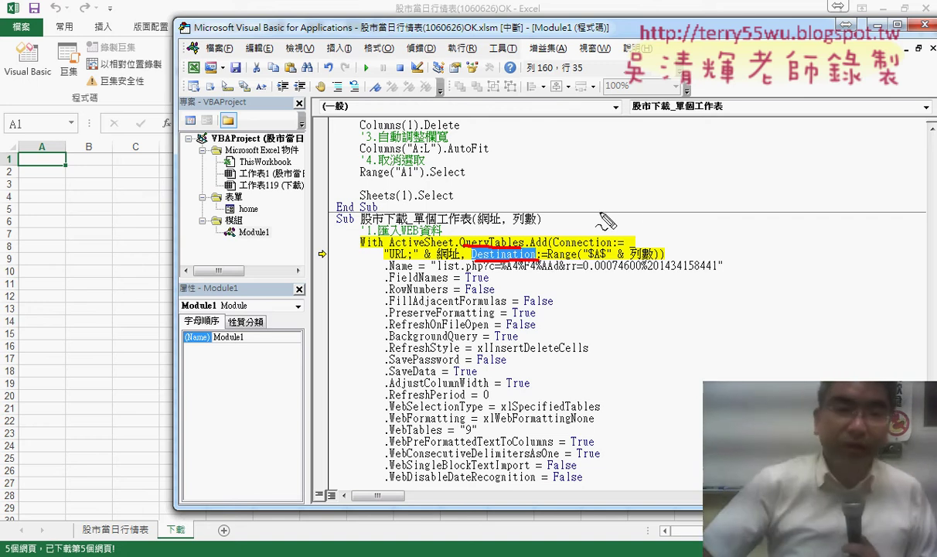
{"action": "key", "text": "Escape"}
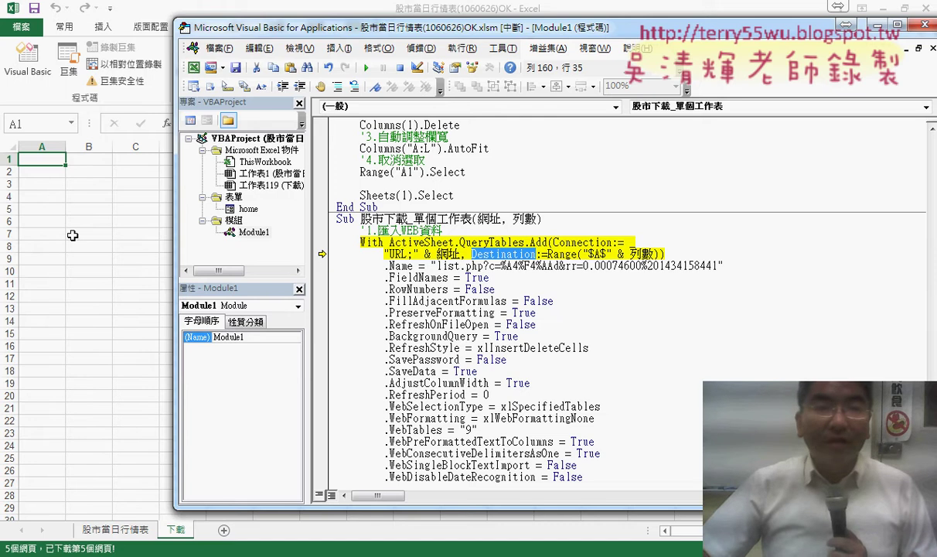
{"action": "left_click", "coordinate": [74, 234]}
{"action": "left_click", "coordinate": [239, 27]}
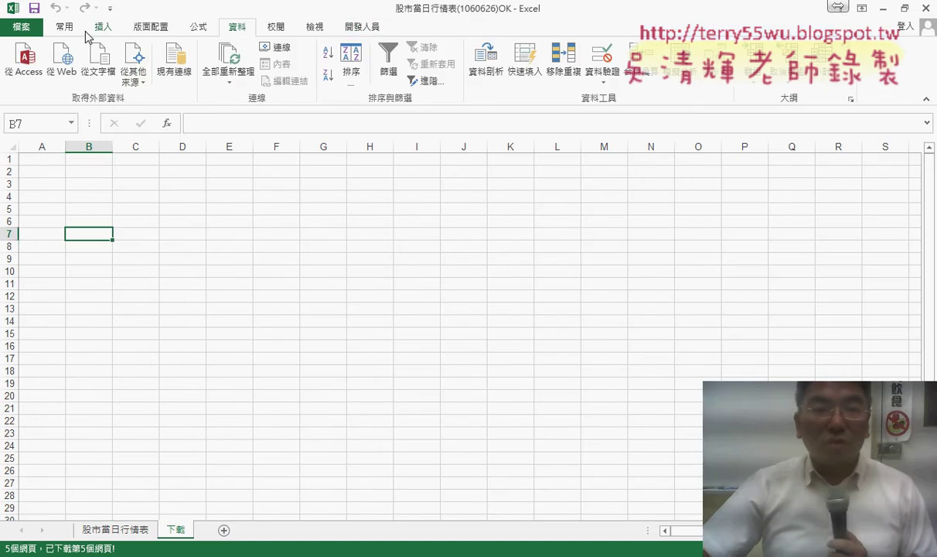
Step: Start a new web query from 資料 > 從Web and paste into its address field
{"action": "left_click", "coordinate": [59, 73]}
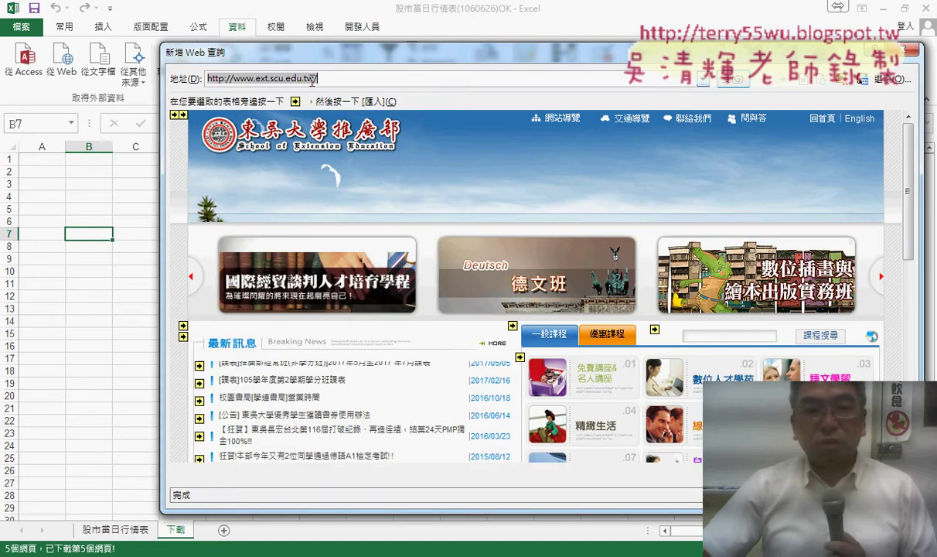
{"action": "right_click", "coordinate": [311, 79]}
{"action": "left_click", "coordinate": [341, 126]}
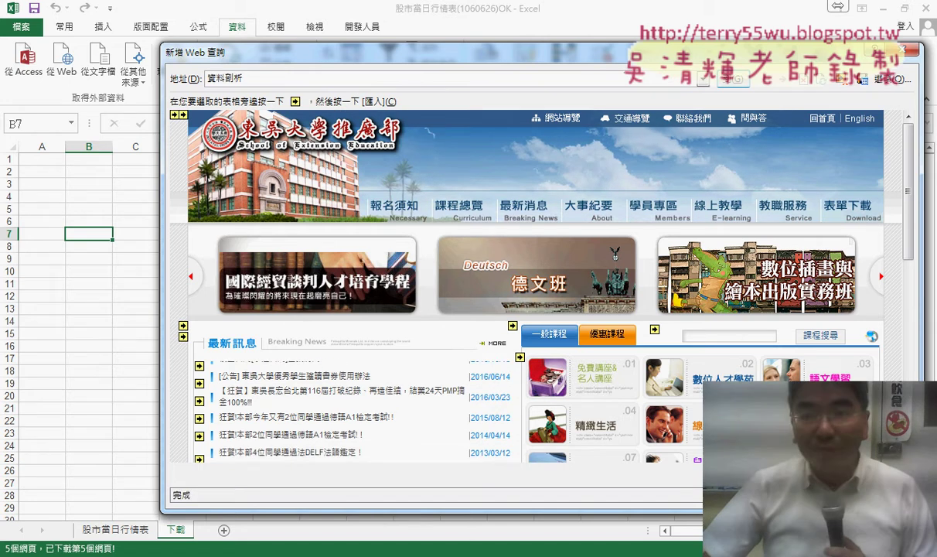
Step: Copy the 水泥 category link from the Yahoo stock page and return to Excel
{"action": "key", "text": "alt+Tab"}
{"action": "left_click", "coordinate": [741, 11]}
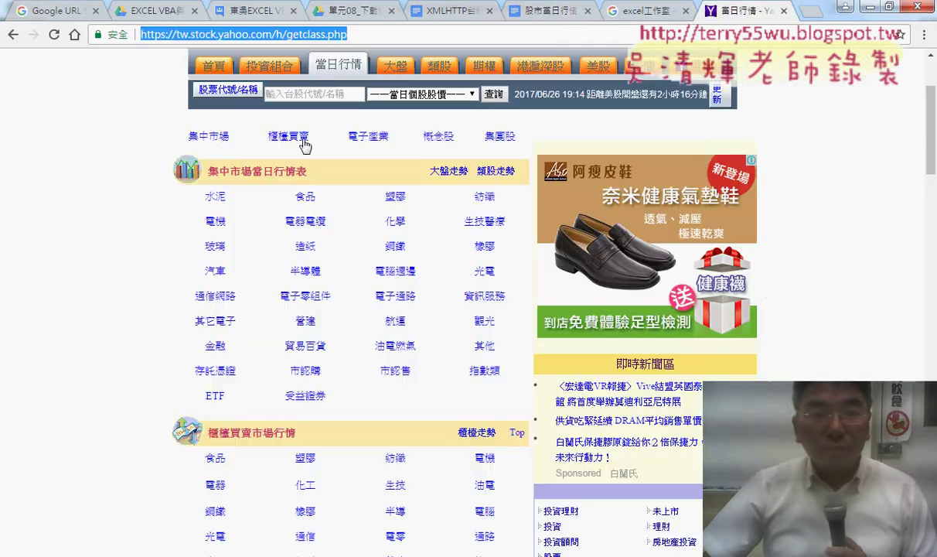
{"action": "right_click", "coordinate": [218, 200]}
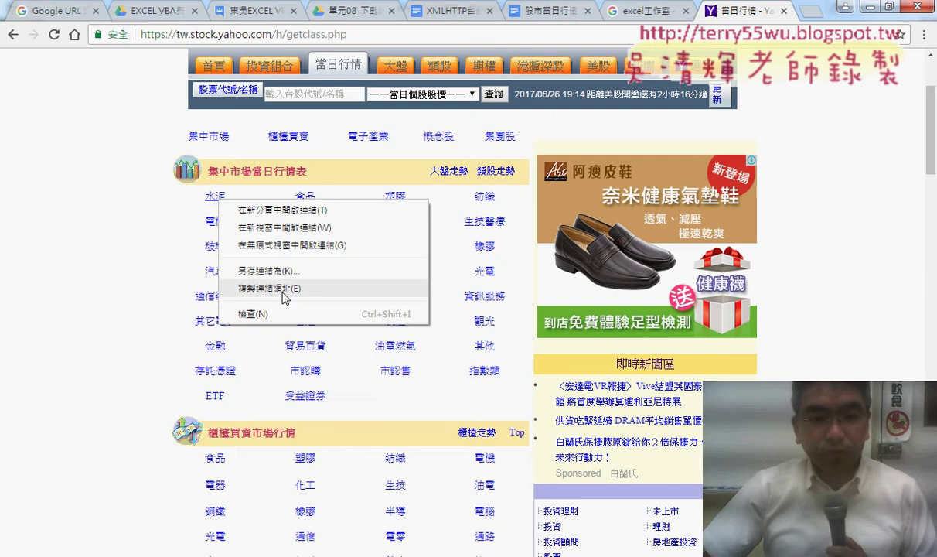
{"action": "left_click", "coordinate": [269, 288]}
{"action": "key", "text": "alt+Tab"}
Step: Load the pasted Yahoo 水泥 link past the security warning and import its quote table
{"action": "left_click", "coordinate": [224, 78]}
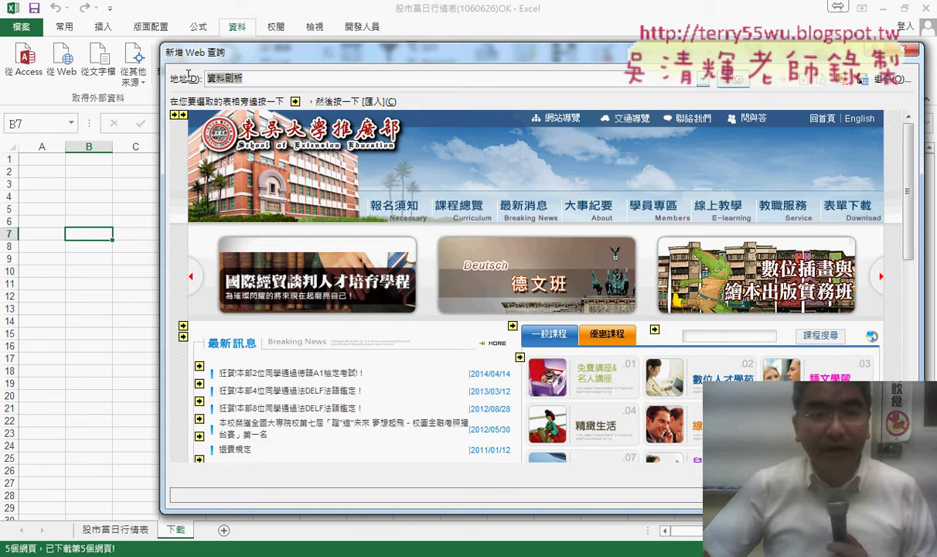
{"action": "right_click", "coordinate": [238, 79]}
{"action": "left_click", "coordinate": [276, 121]}
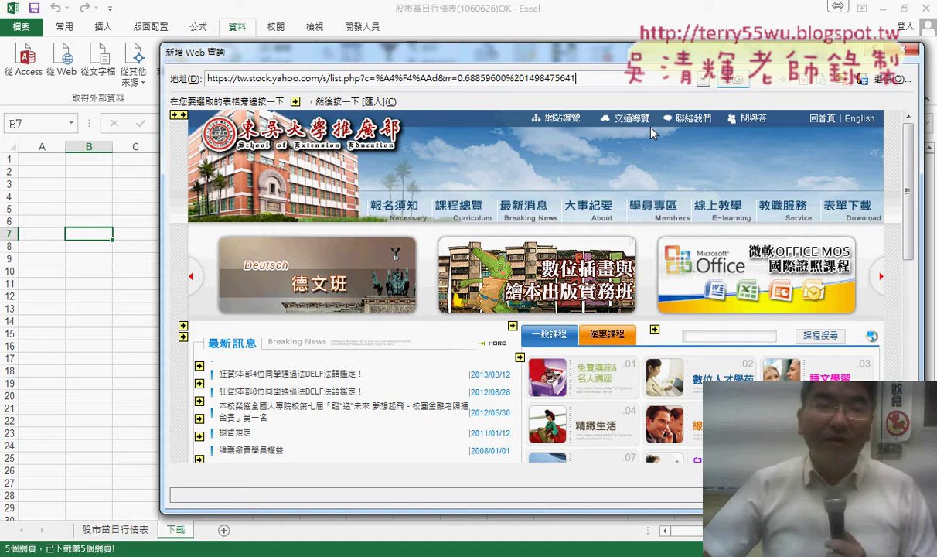
{"action": "left_click", "coordinate": [732, 79]}
{"action": "left_click", "coordinate": [549, 327]}
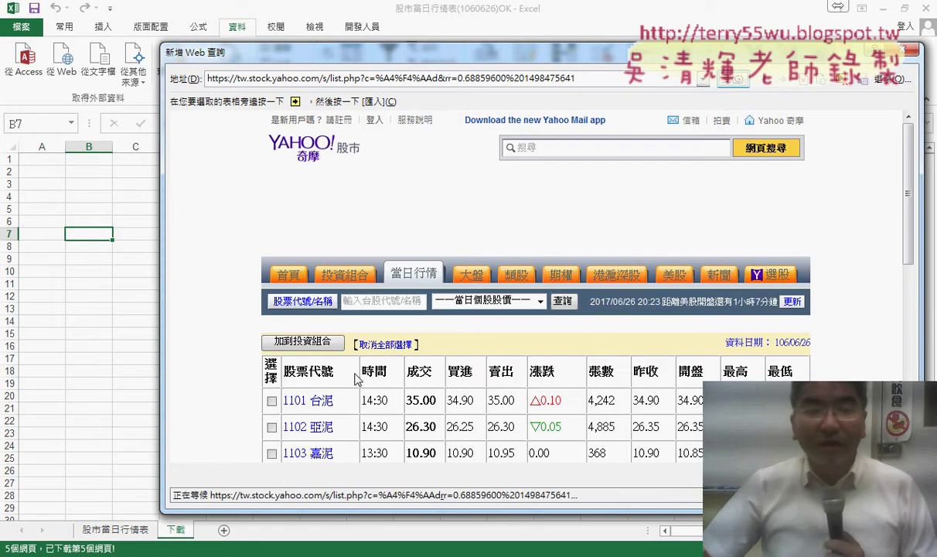
{"action": "left_click", "coordinate": [249, 359]}
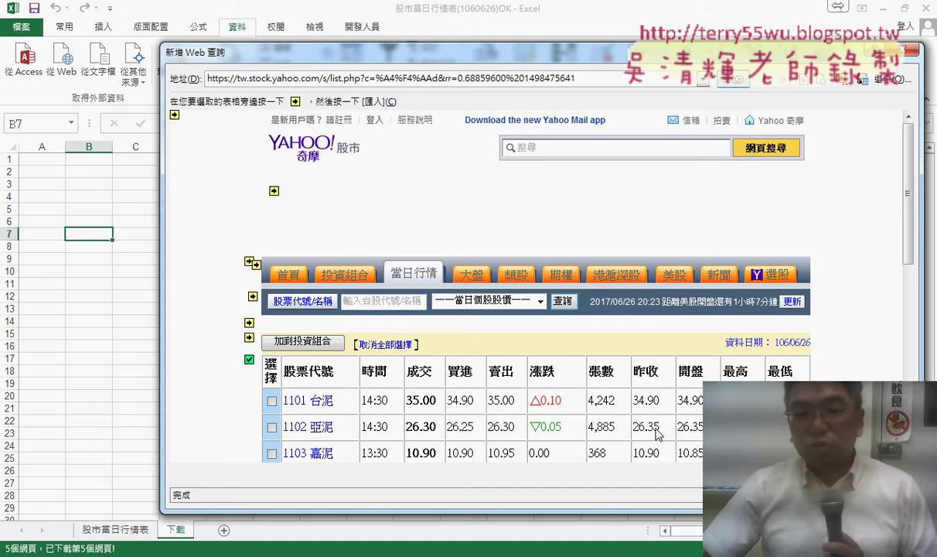
{"action": "left_click", "coordinate": [827, 494]}
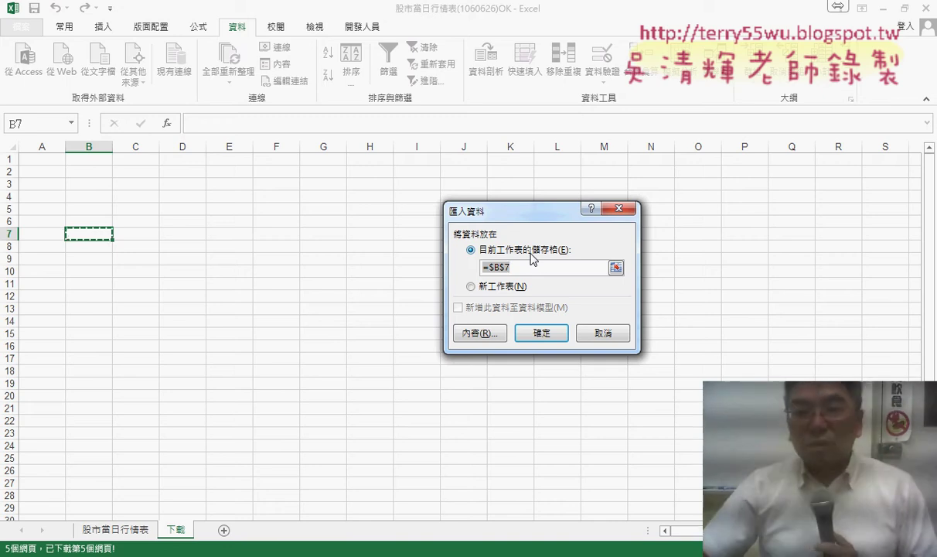
Step: Set the import destination to =下載!$A$13, then switch to the Yahoo page in the browser
{"action": "mouse_move", "coordinate": [532, 280]}
{"action": "left_mouse_down"}
{"action": "mouse_move", "coordinate": [452, 252]}
{"action": "mouse_move", "coordinate": [541, 291]}
{"action": "left_mouse_up"}
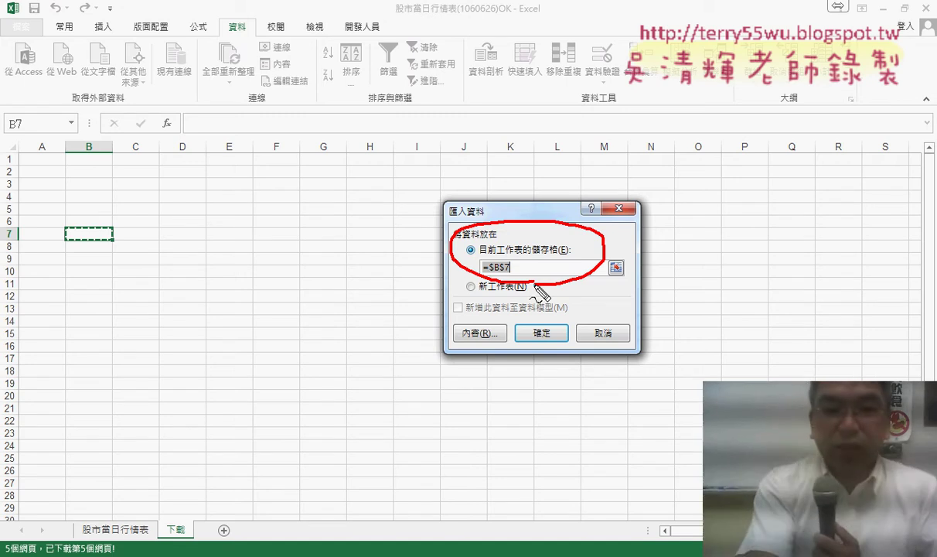
{"action": "key", "text": "Escape"}
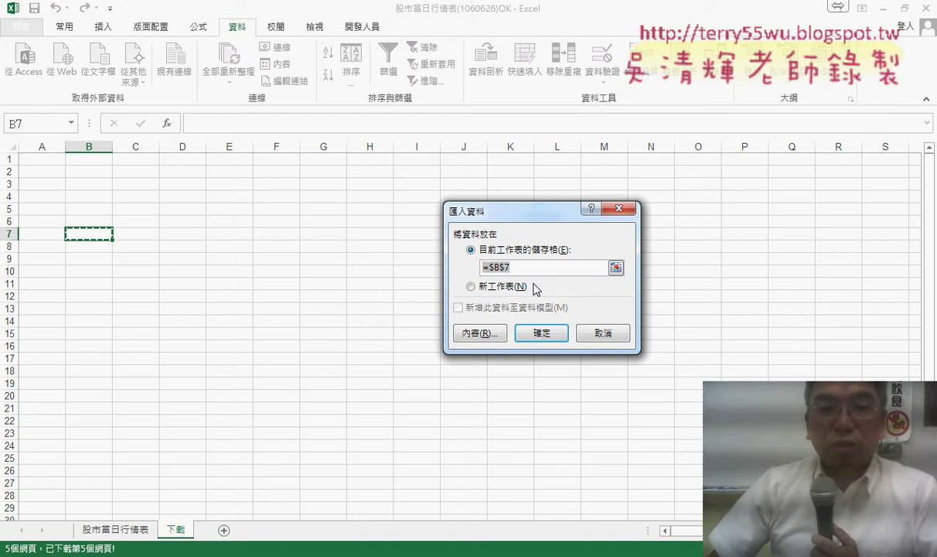
{"action": "left_click", "coordinate": [44, 162]}
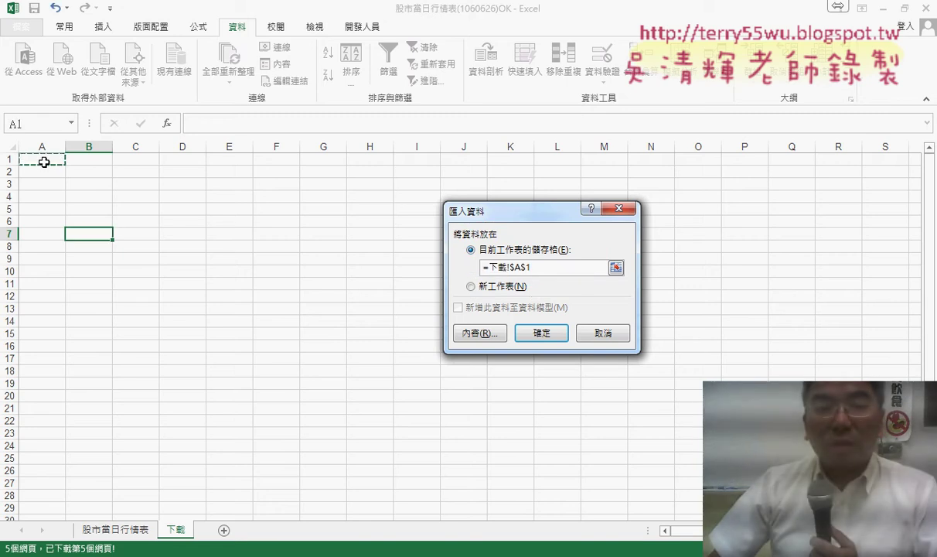
{"action": "left_click", "coordinate": [37, 310]}
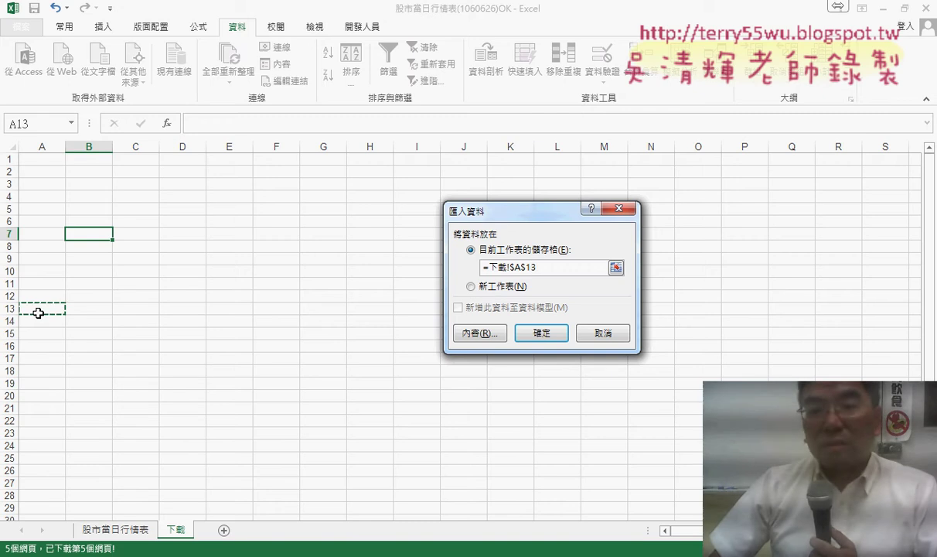
{"action": "left_click", "coordinate": [528, 266]}
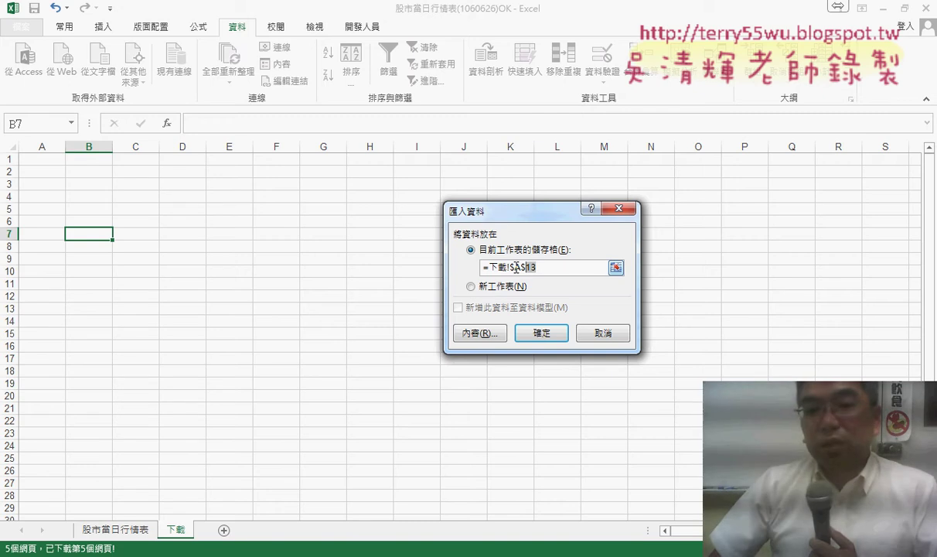
{"action": "left_click", "coordinate": [517, 267]}
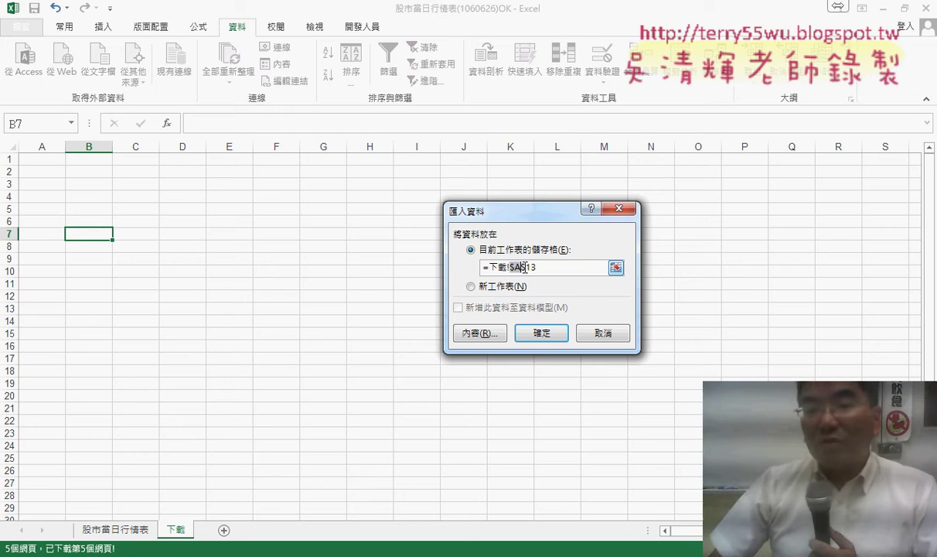
{"action": "left_click_drag", "start_coordinate": [525, 267], "coordinate": [535, 268]}
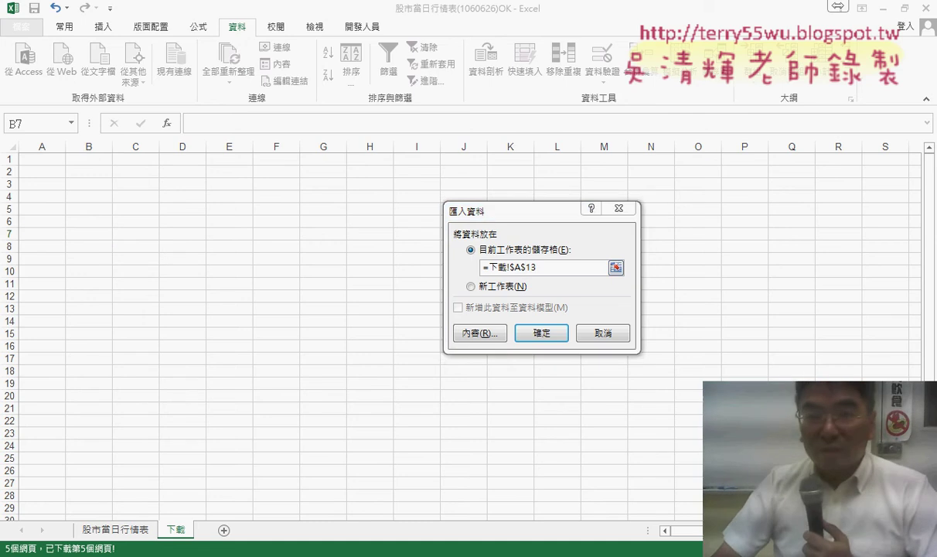
{"action": "key", "text": "alt+Tab"}
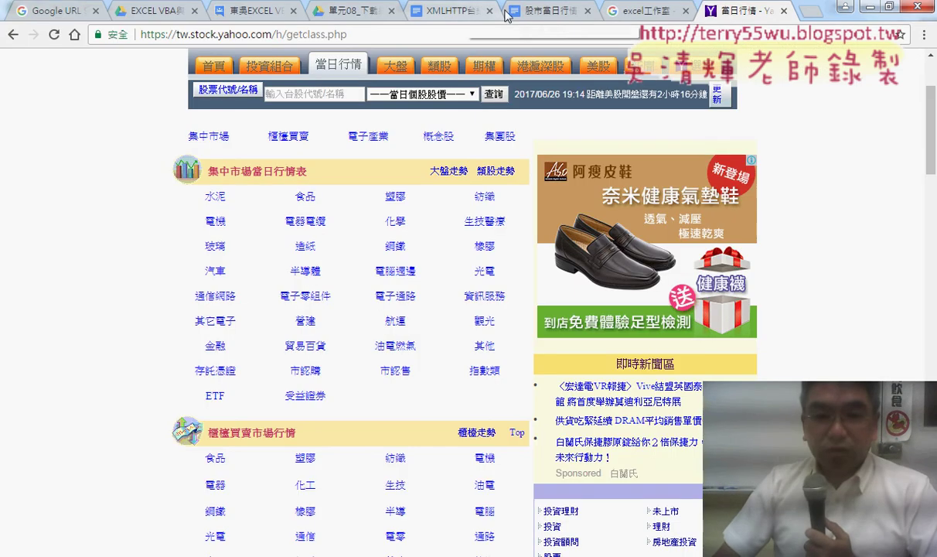
Step: Scroll the Google Docs code notes to 股市下載_單個工作表 and highlight its 列數 parameter
{"action": "left_click", "coordinate": [533, 11]}
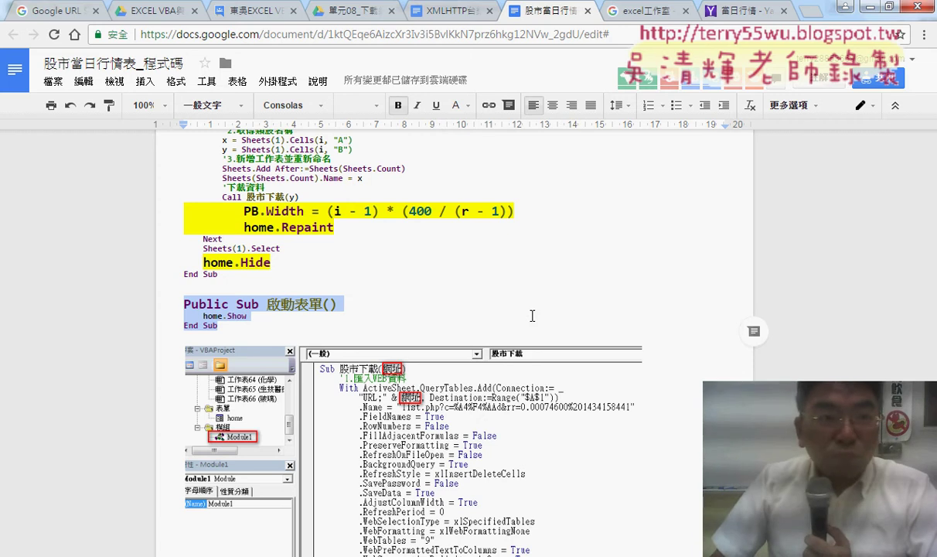
{"action": "scroll", "coordinate": [532, 315], "scroll_direction": "down", "scroll_amount": 5}
{"action": "scroll", "coordinate": [533, 317], "scroll_direction": "down", "scroll_amount": 1}
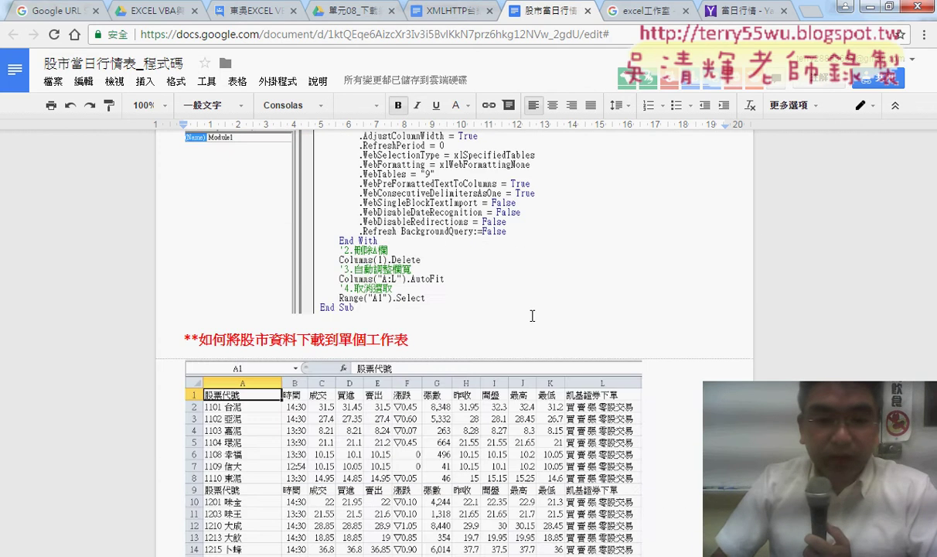
{"action": "scroll", "coordinate": [541, 340], "scroll_direction": "down", "scroll_amount": 4}
{"action": "scroll", "coordinate": [546, 354], "scroll_direction": "down", "scroll_amount": 3}
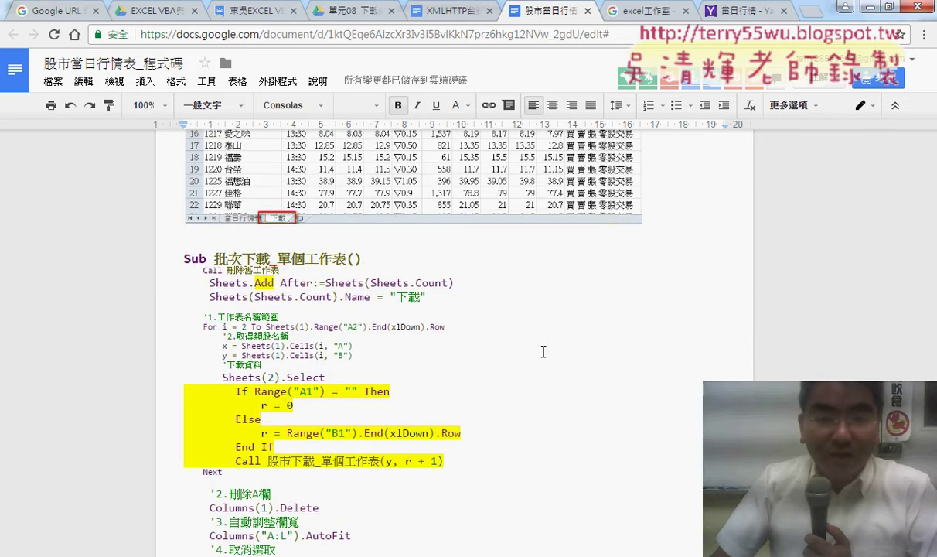
{"action": "scroll", "coordinate": [510, 345], "scroll_direction": "down", "scroll_amount": 3}
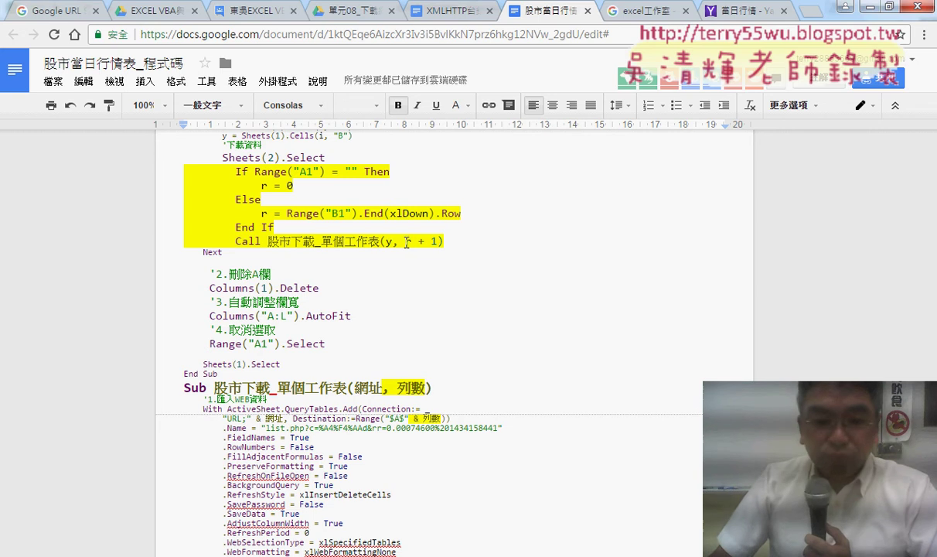
{"action": "left_click_drag", "start_coordinate": [396, 388], "coordinate": [425, 396]}
{"action": "left_click", "coordinate": [425, 389]}
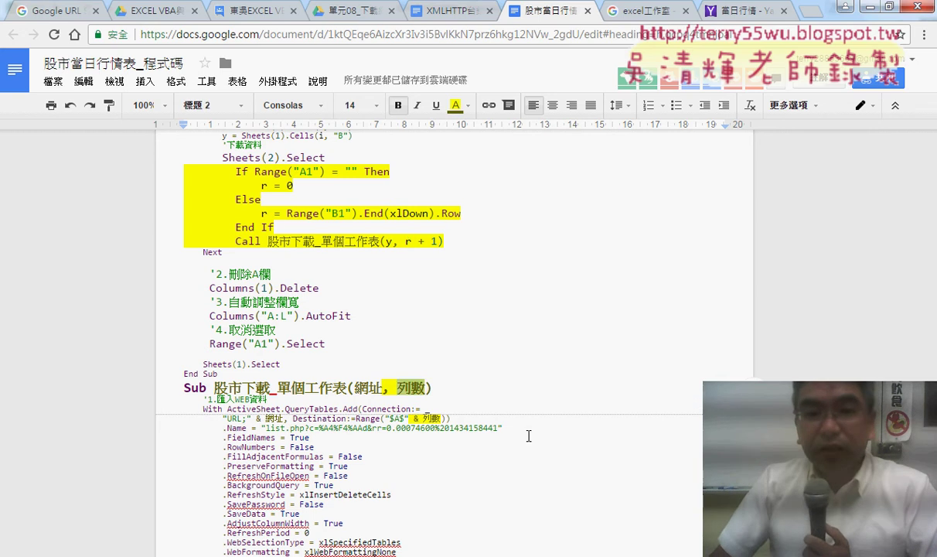
Step: Point out the URL connection, Destination argument and QueryTables keyword, then go to the 單元08 Drive folder
{"action": "scroll", "coordinate": [396, 197], "scroll_direction": "down", "scroll_amount": 3}
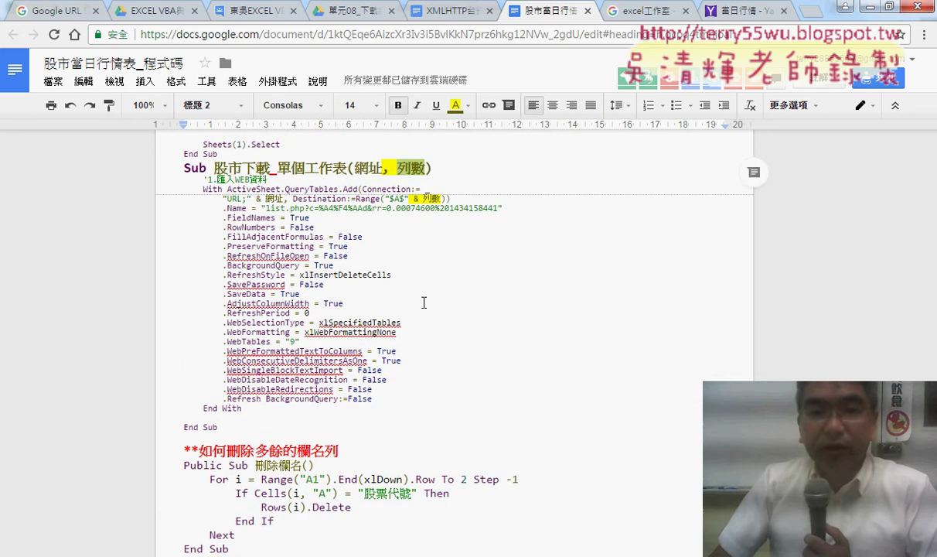
{"action": "left_click", "coordinate": [396, 199]}
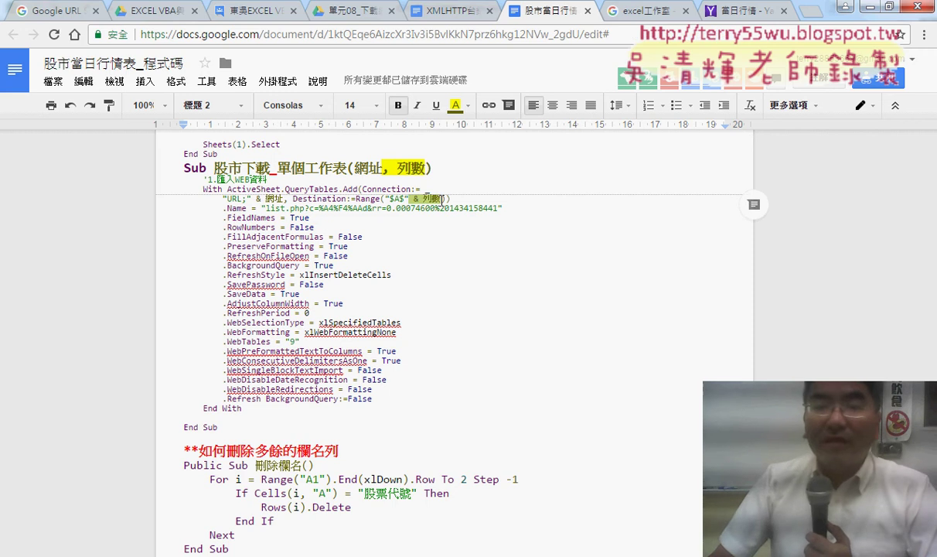
{"action": "left_click", "coordinate": [441, 199]}
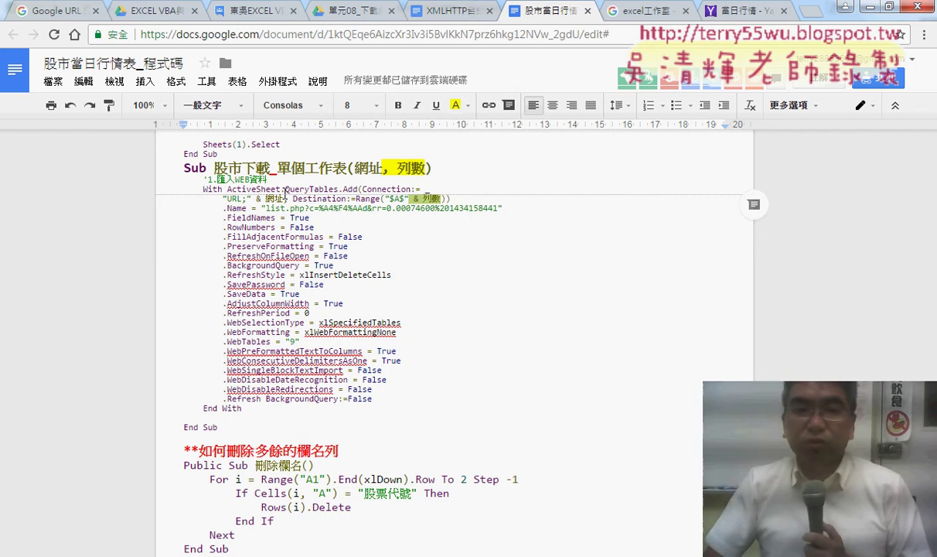
{"action": "left_click_drag", "start_coordinate": [285, 189], "coordinate": [340, 189]}
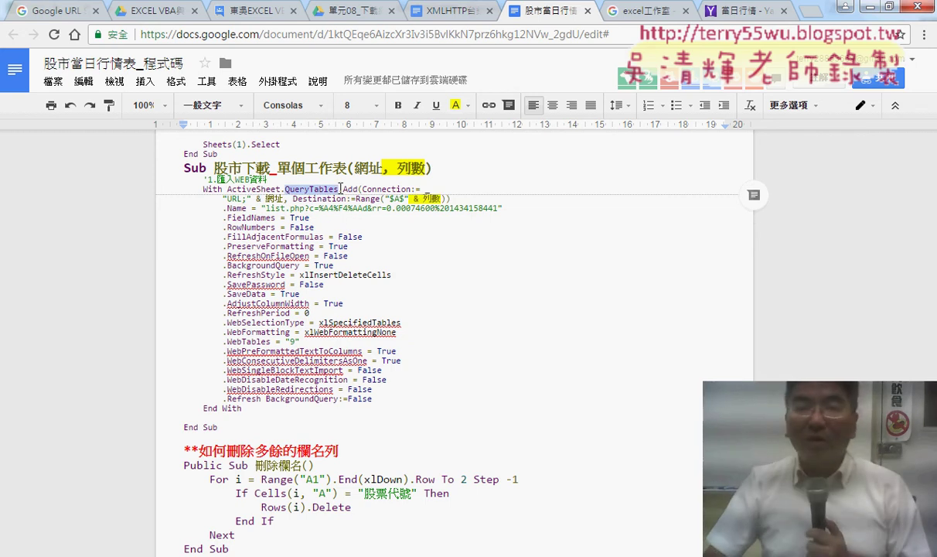
{"action": "left_click", "coordinate": [341, 11]}
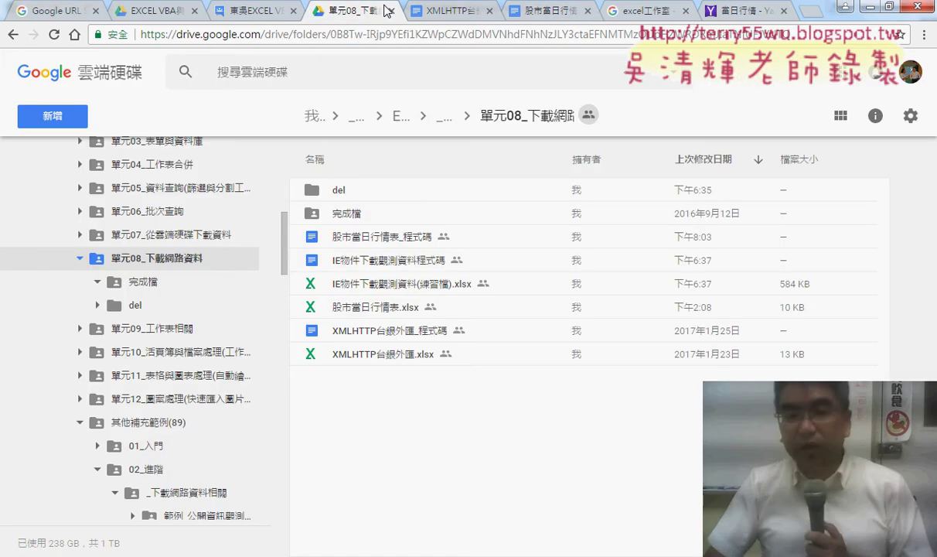
Step: Select and emphasize XMLHTTP and 台銀外匯 in the XMLHTTP台銀外匯_程式碼 file name, then open that document
{"action": "left_click", "coordinate": [392, 337]}
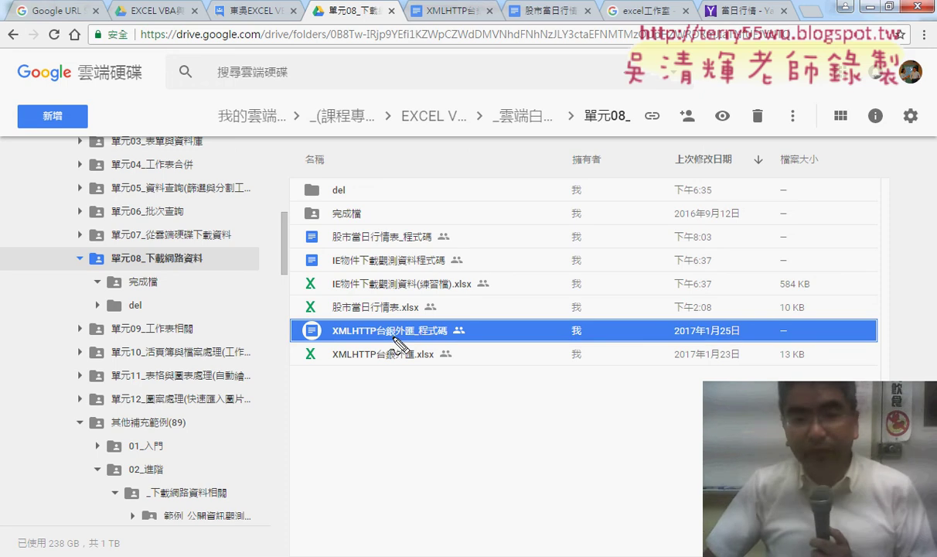
{"action": "left_click_drag", "start_coordinate": [333, 338], "coordinate": [377, 339]}
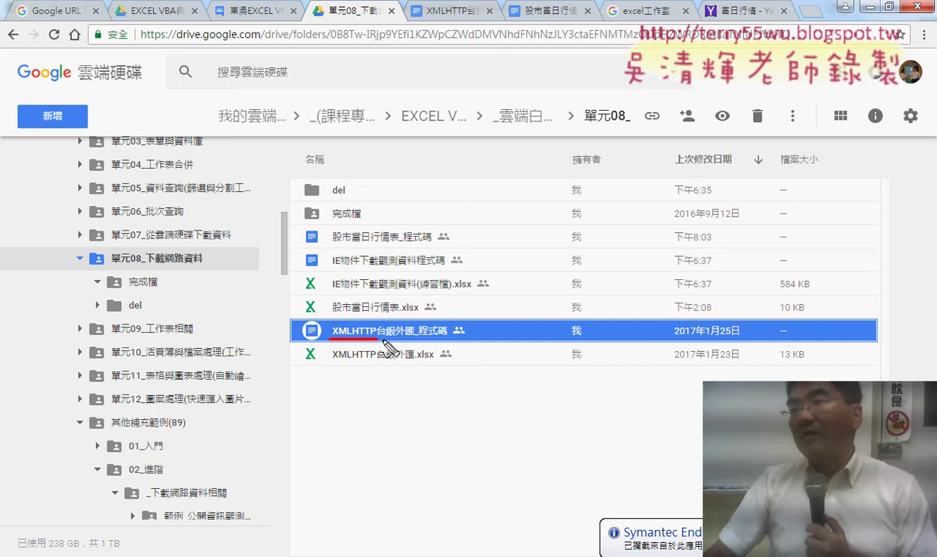
{"action": "left_click_drag", "start_coordinate": [382, 338], "coordinate": [410, 339]}
{"action": "key", "text": "Escape"}
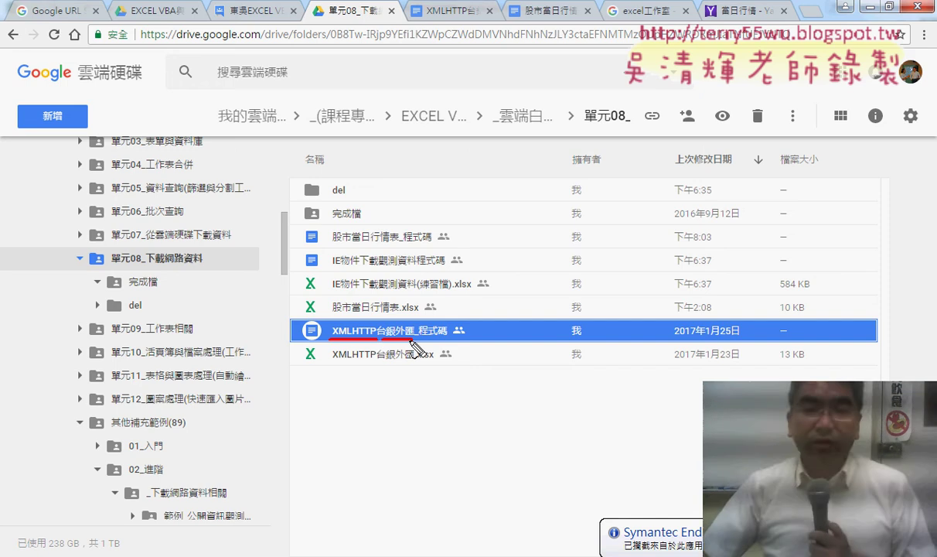
{"action": "left_click", "coordinate": [449, 17]}
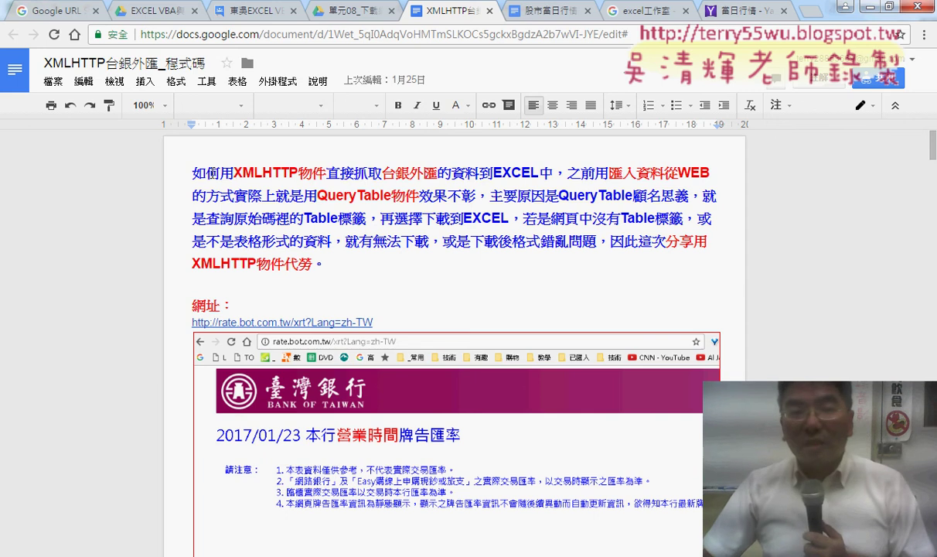
{"action": "left_click_drag", "start_coordinate": [234, 173], "coordinate": [324, 168]}
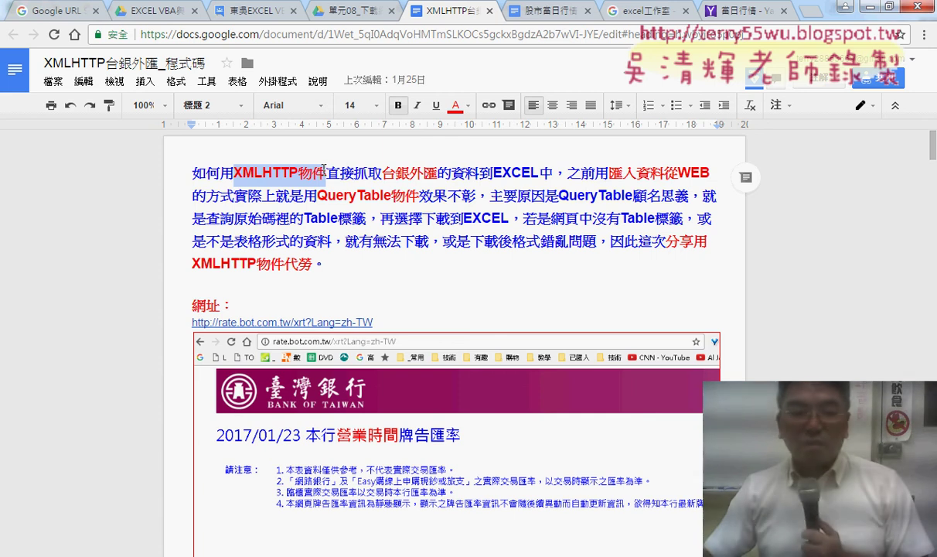
{"action": "left_click", "coordinate": [176, 556]}
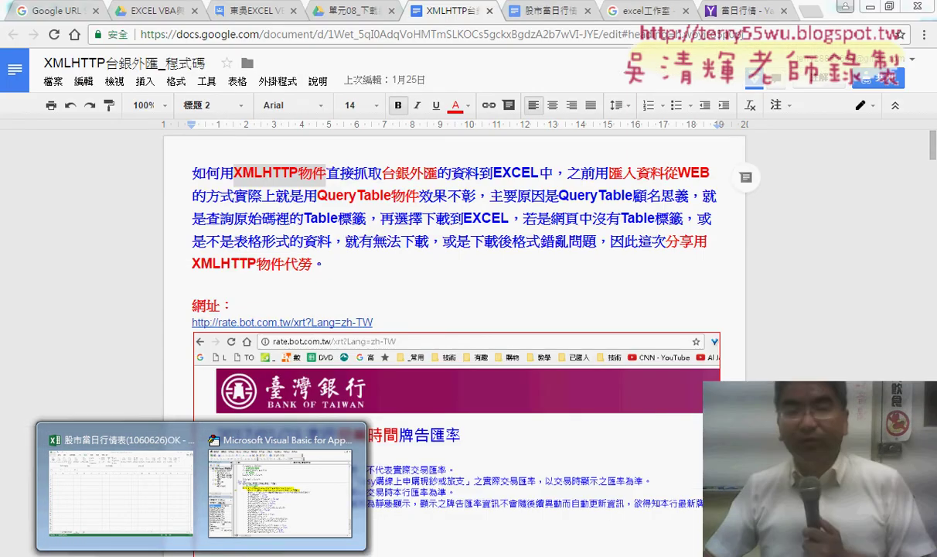
{"action": "left_click", "coordinate": [542, 296]}
{"action": "scroll", "coordinate": [541, 297], "scroll_direction": "down", "scroll_amount": 4}
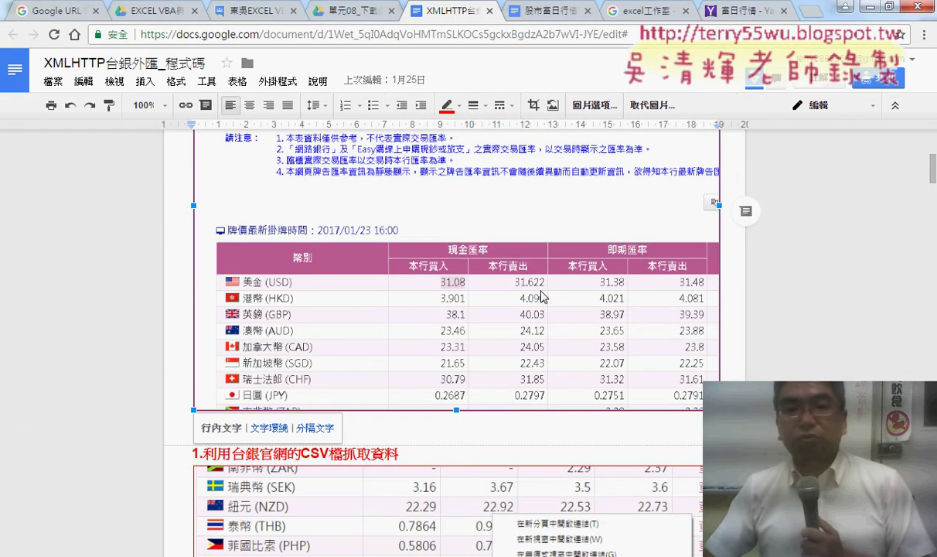
{"action": "scroll", "coordinate": [371, 184], "scroll_direction": "up", "scroll_amount": 1}
{"action": "scroll", "coordinate": [320, 208], "scroll_direction": "up", "scroll_amount": 1}
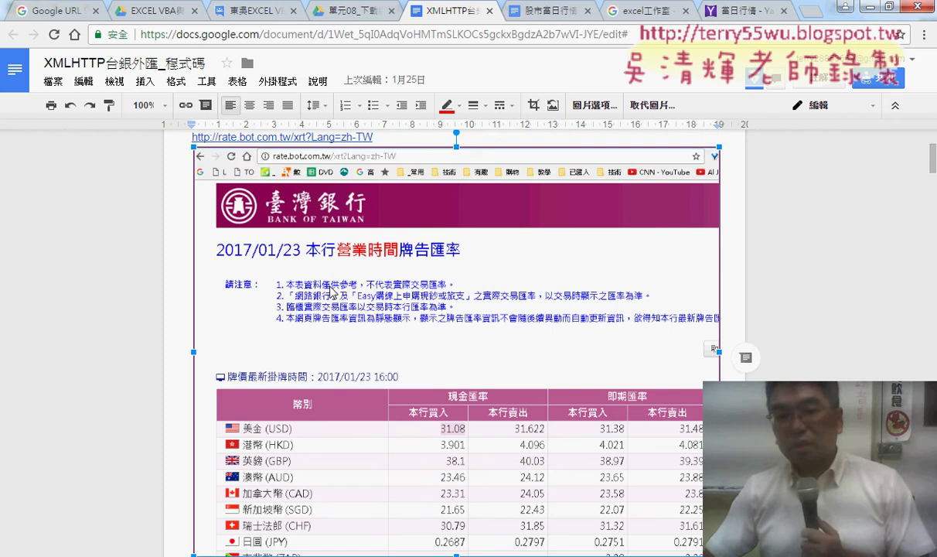
{"action": "scroll", "coordinate": [331, 291], "scroll_direction": "down", "scroll_amount": 1}
{"action": "scroll", "coordinate": [398, 325], "scroll_direction": "down", "scroll_amount": 1}
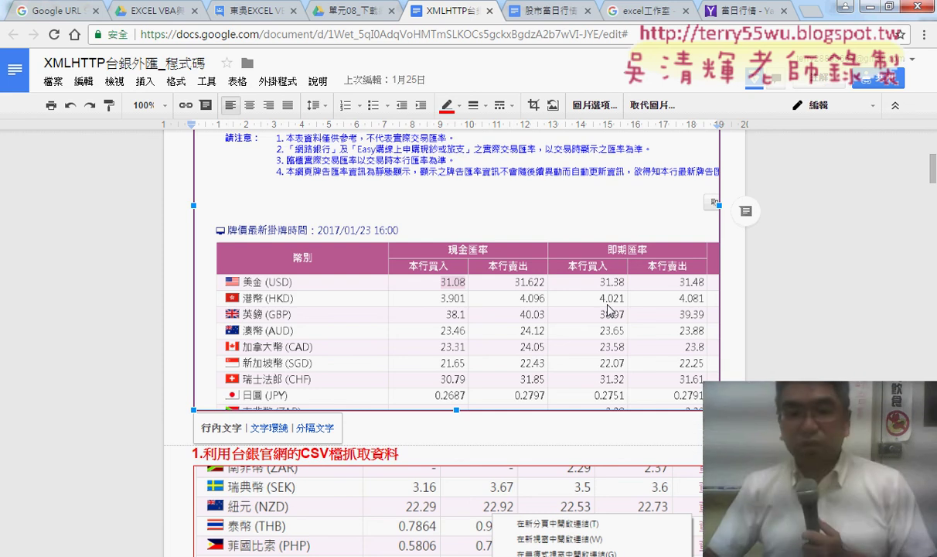
{"action": "scroll", "coordinate": [609, 310], "scroll_direction": "down", "scroll_amount": 3}
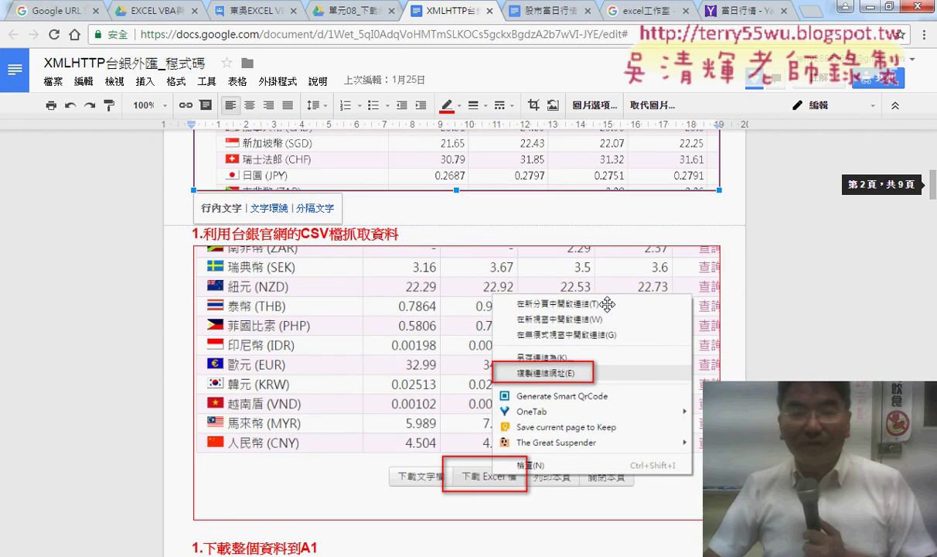
{"action": "scroll", "coordinate": [370, 214], "scroll_direction": "down", "scroll_amount": 2}
{"action": "scroll", "coordinate": [387, 226], "scroll_direction": "down", "scroll_amount": 3}
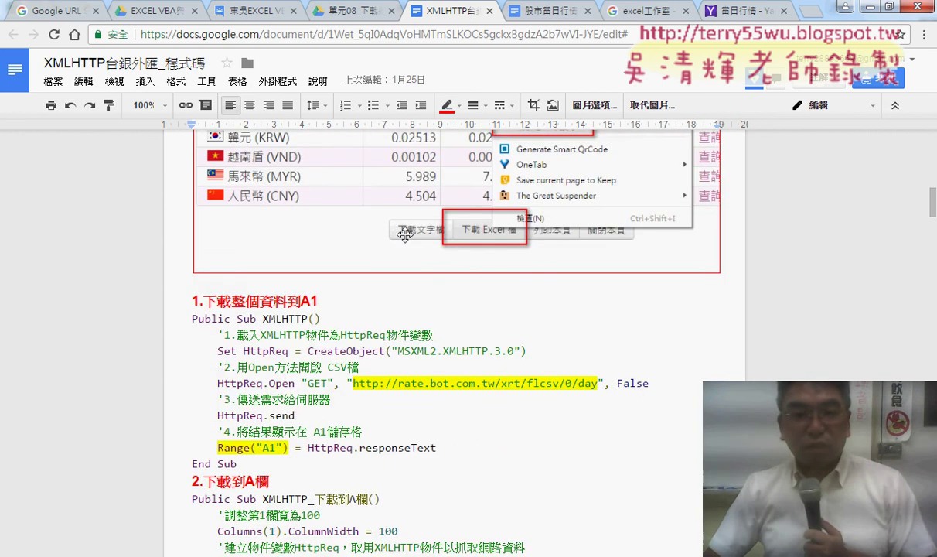
{"action": "left_click", "coordinate": [186, 180]}
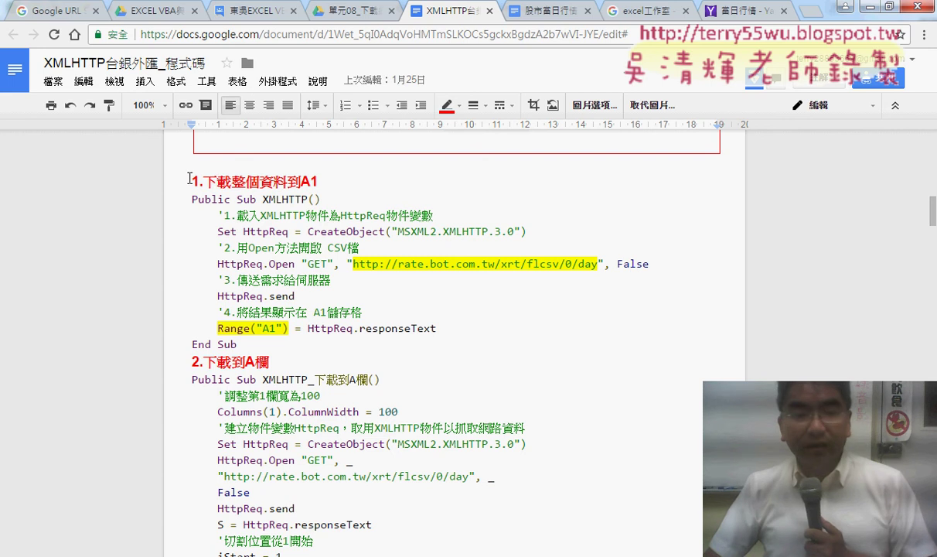
{"action": "scroll", "coordinate": [201, 276], "scroll_direction": "down", "scroll_amount": 3}
{"action": "left_click", "coordinate": [214, 173]}
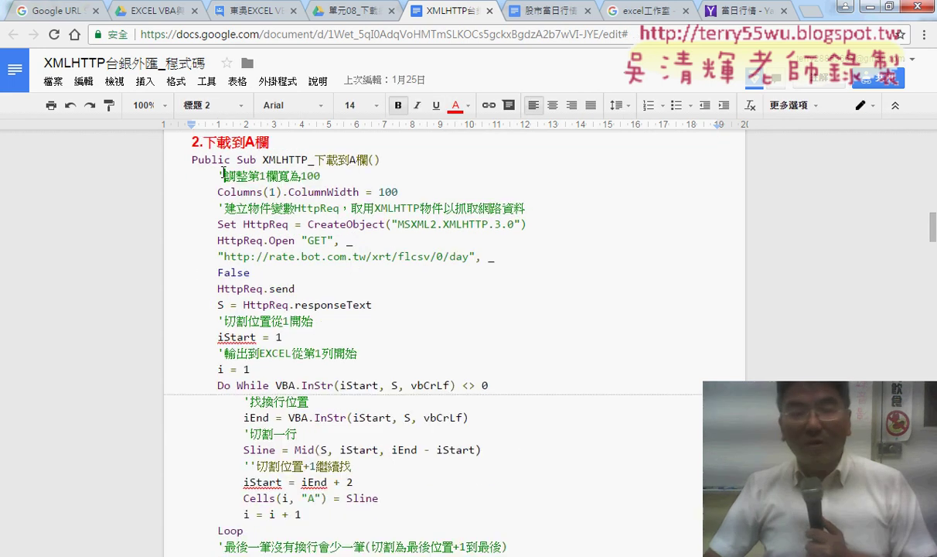
{"action": "scroll", "coordinate": [214, 173], "scroll_direction": "down", "scroll_amount": 5}
{"action": "left_click", "coordinate": [266, 279]}
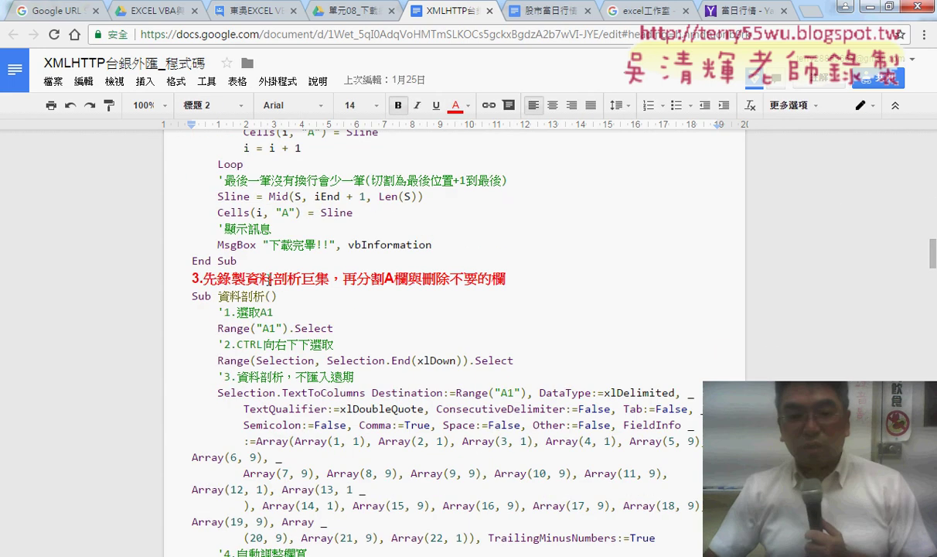
{"action": "scroll", "coordinate": [266, 279], "scroll_direction": "down", "scroll_amount": 1}
{"action": "scroll", "coordinate": [266, 278], "scroll_direction": "down", "scroll_amount": 2}
{"action": "scroll", "coordinate": [267, 279], "scroll_direction": "down", "scroll_amount": 1}
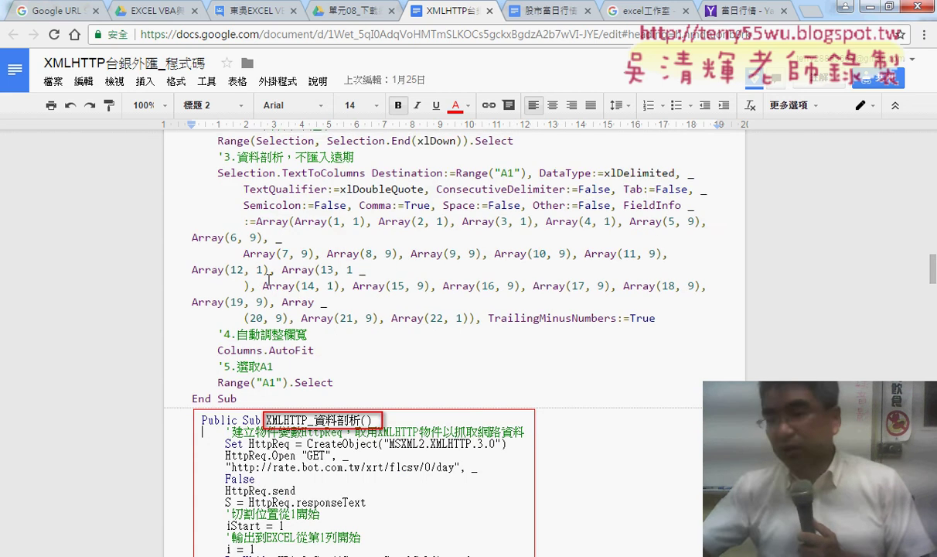
{"action": "scroll", "coordinate": [268, 279], "scroll_direction": "down", "scroll_amount": 1}
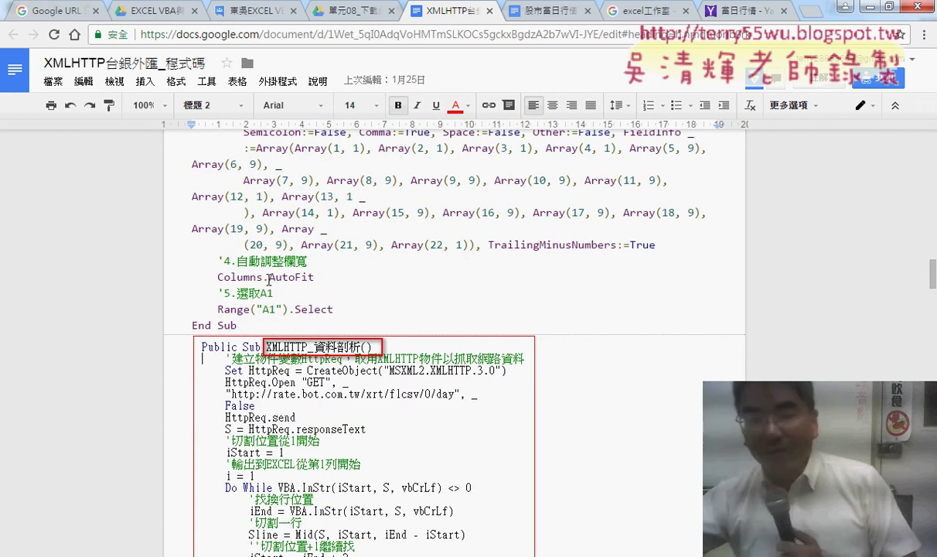